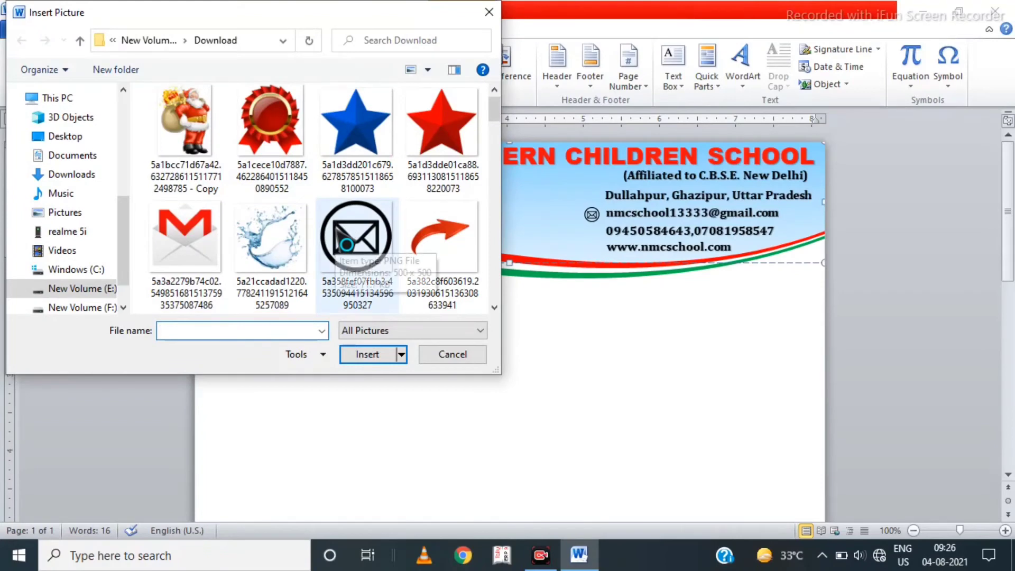
Insert the black location-pin picture from the Download folder and set its text wrapping to In Front of Text.
{"action": "scroll", "coordinate": [347, 245], "scroll_direction": "down", "scroll_amount": 5}
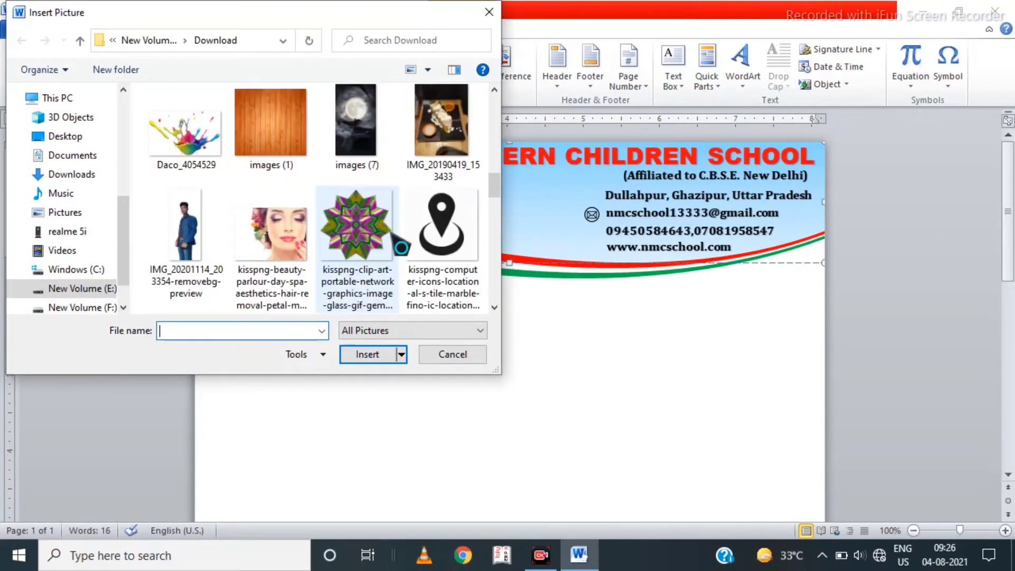
{"action": "left_click", "coordinate": [442, 233]}
{"action": "left_click", "coordinate": [368, 355]}
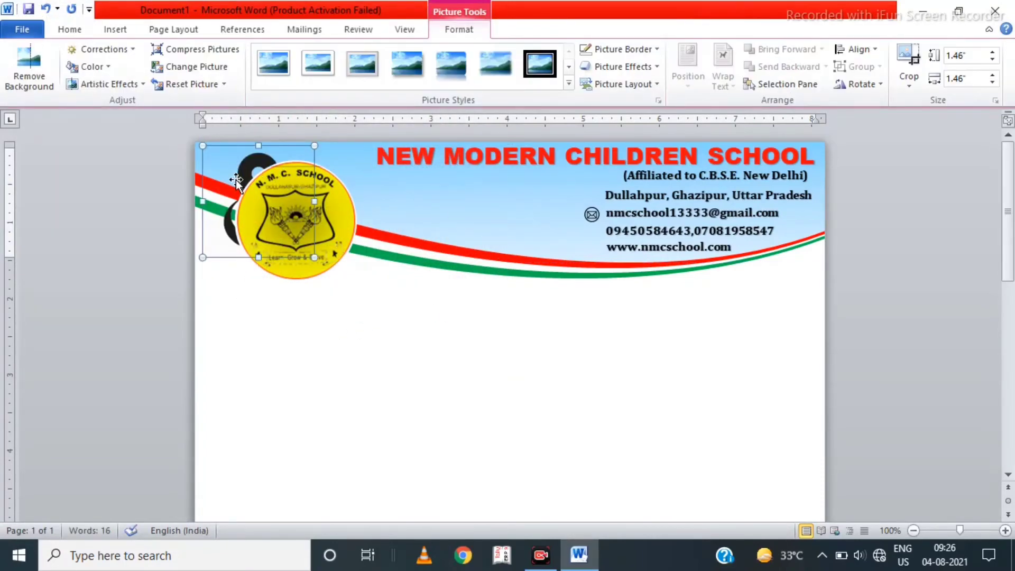
{"action": "left_click_drag", "start_coordinate": [236, 181], "coordinate": [377, 317]}
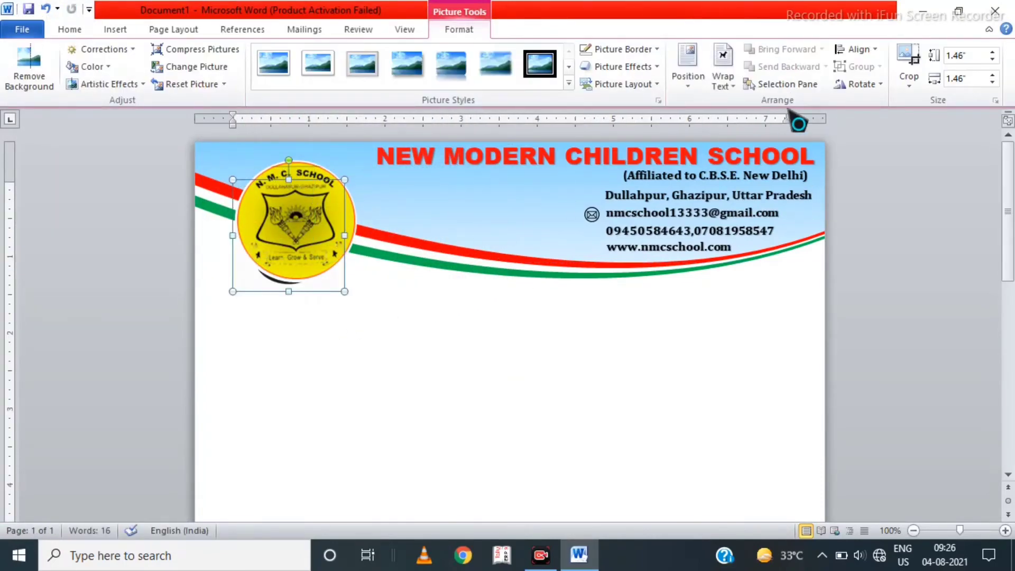
{"action": "left_click", "coordinate": [723, 72]}
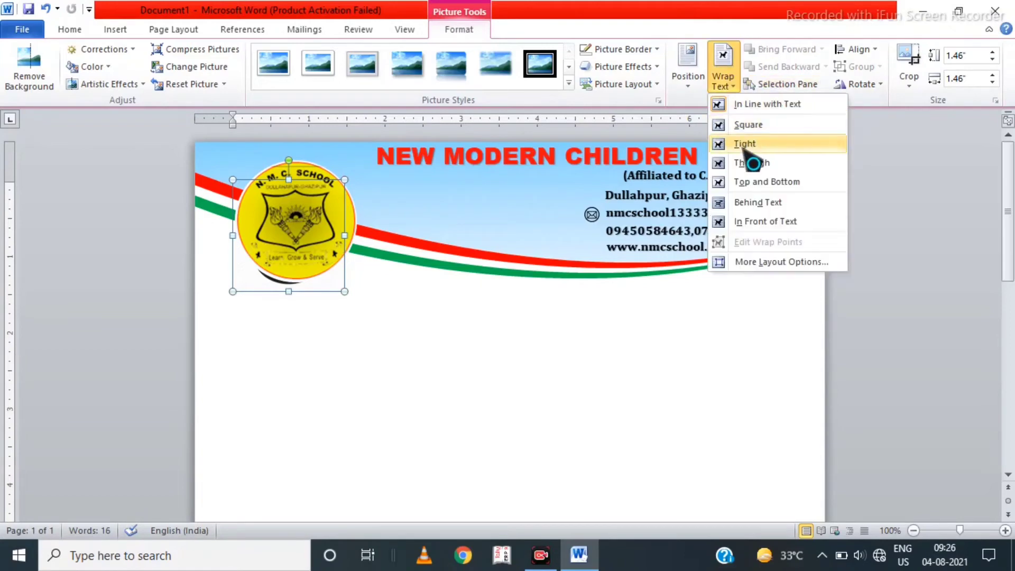
{"action": "left_click", "coordinate": [760, 221]}
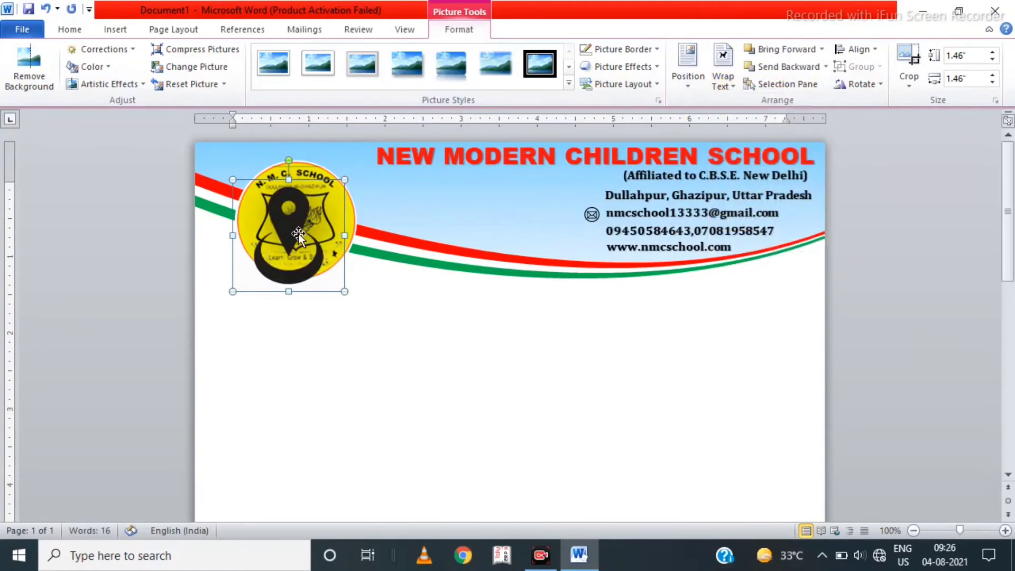
Resize the location-pin picture to 0.2" high by 0.2" wide and place it just before the school's address line.
{"action": "left_click_drag", "start_coordinate": [299, 234], "coordinate": [520, 246]}
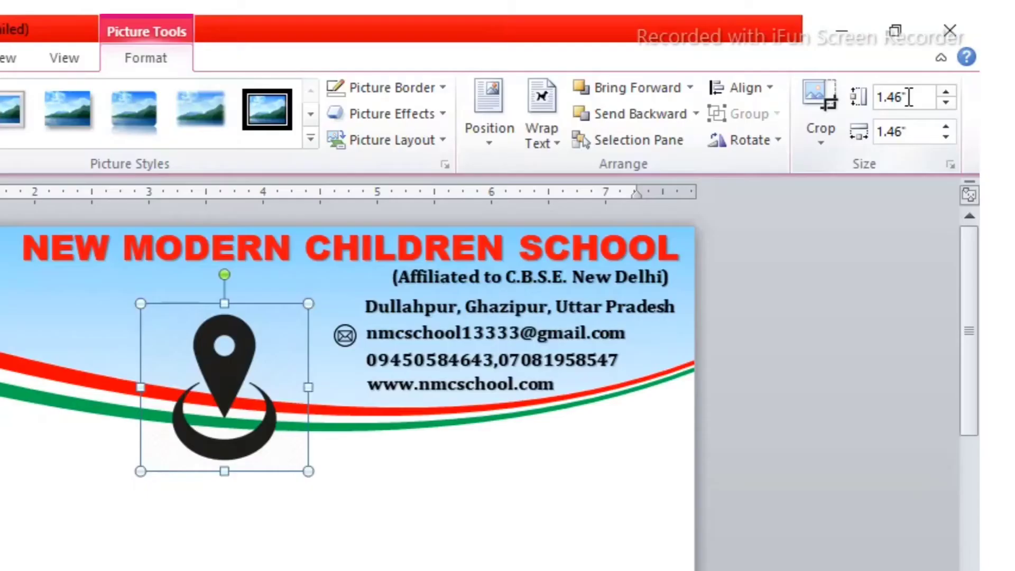
{"action": "double_click", "coordinate": [961, 55]}
{"action": "type", "text": "0.2"}
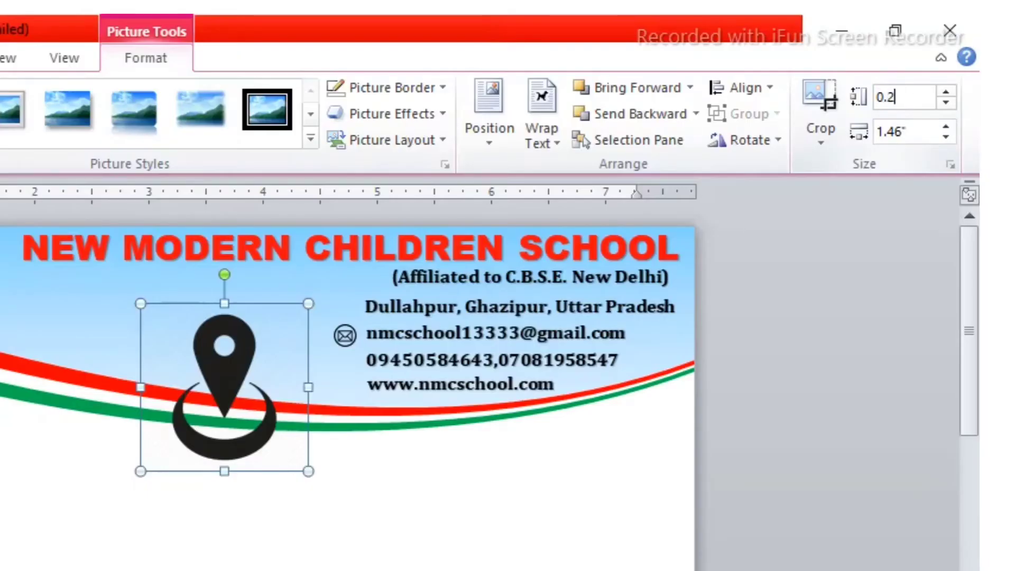
{"action": "double_click", "coordinate": [931, 130]}
{"action": "type", "text": "0.2"}
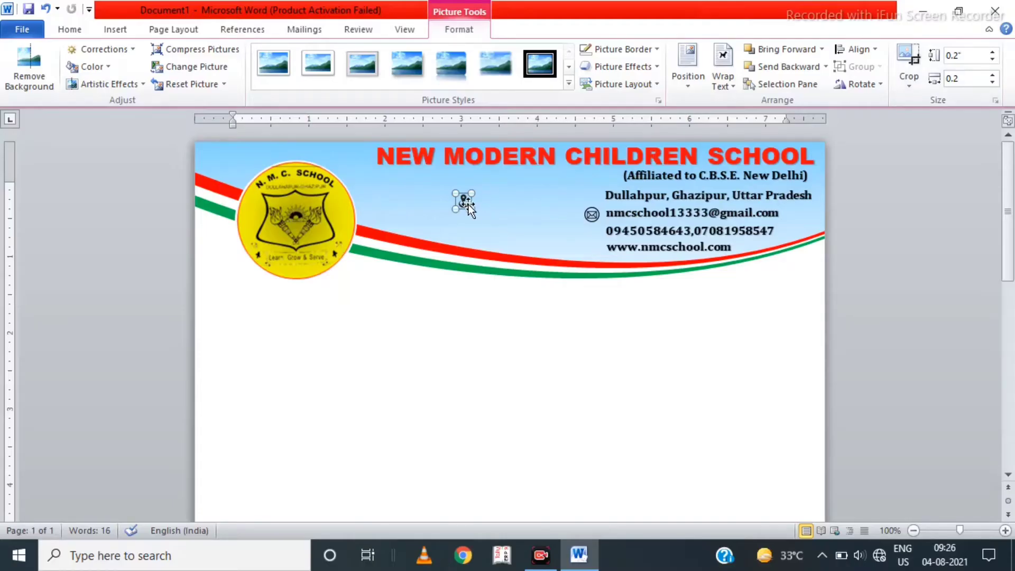
{"action": "left_click_drag", "start_coordinate": [493, 209], "coordinate": [591, 194]}
{"action": "left_click", "coordinate": [320, 339]}
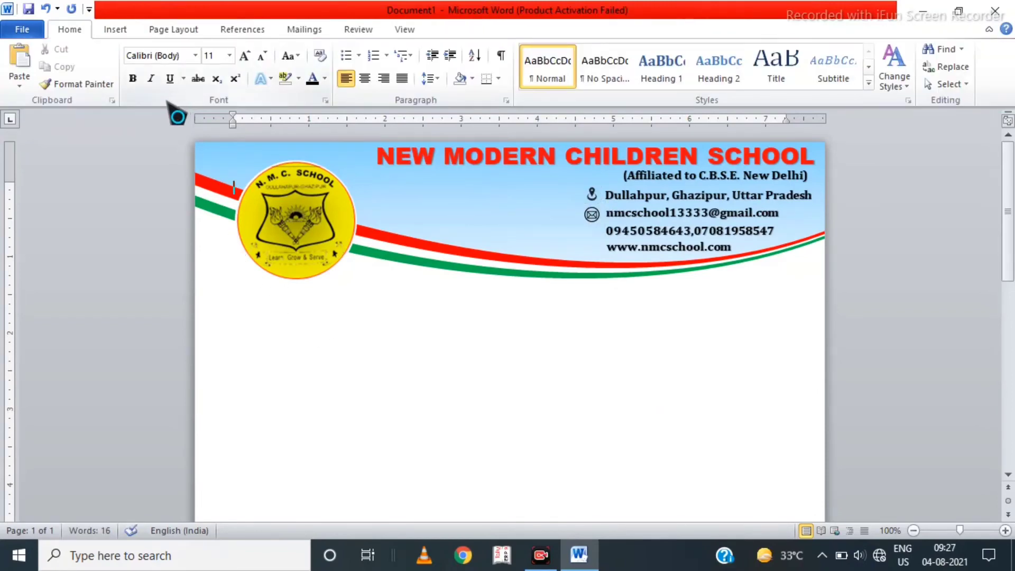
Insert the circled telephone picture from the Download folder and set its text wrapping to In Front of Text.
{"action": "left_click", "coordinate": [115, 29]}
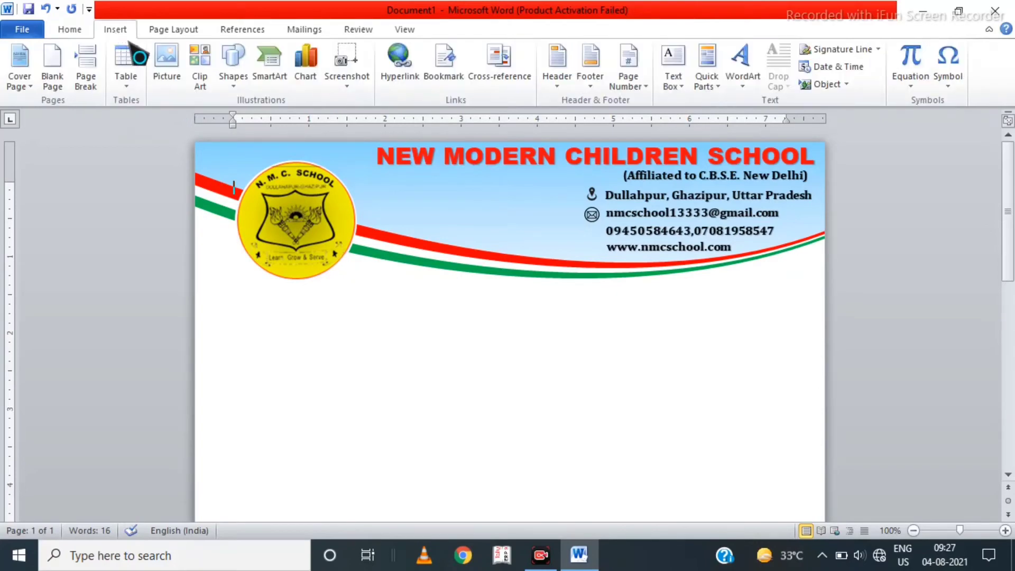
{"action": "left_click", "coordinate": [167, 63]}
{"action": "scroll", "coordinate": [355, 250], "scroll_direction": "down", "scroll_amount": 10}
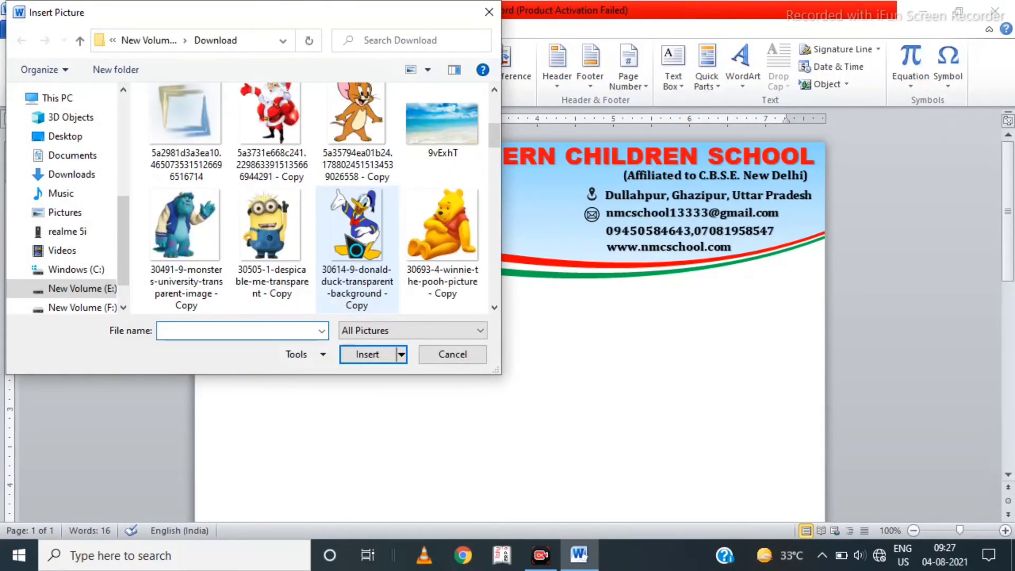
{"action": "scroll", "coordinate": [356, 250], "scroll_direction": "down", "scroll_amount": 3}
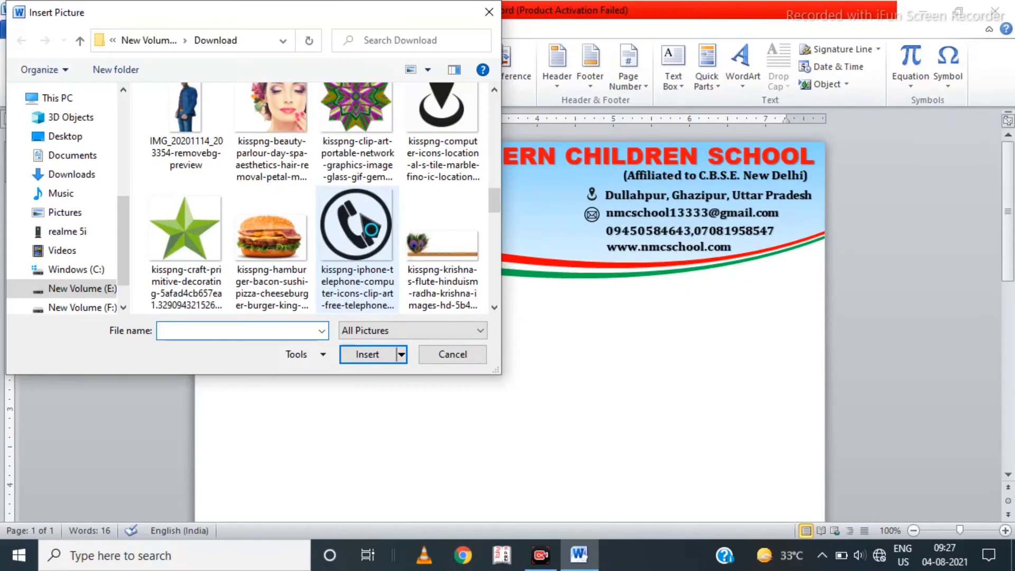
{"action": "left_click", "coordinate": [370, 227]}
{"action": "left_click", "coordinate": [370, 354]}
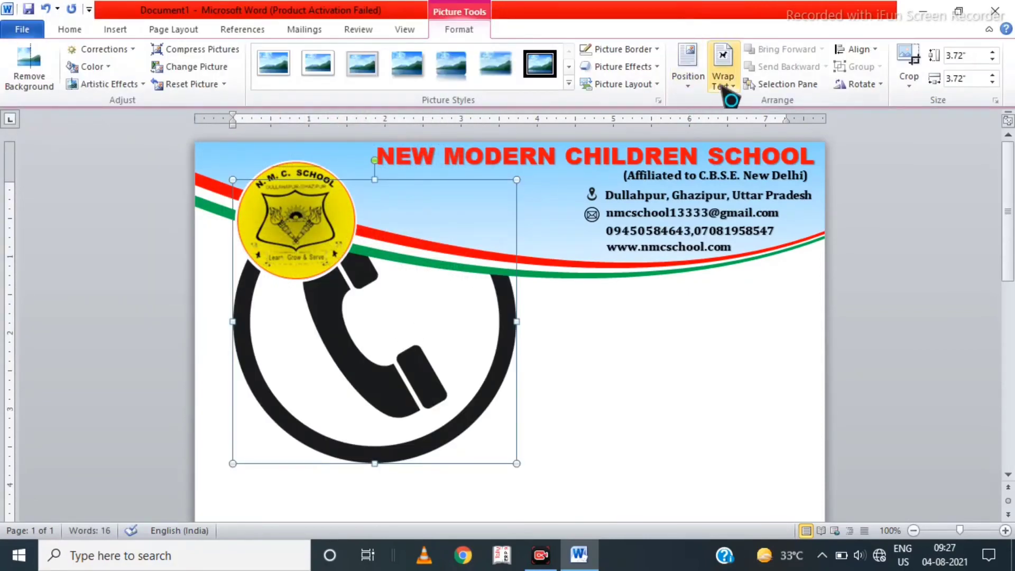
{"action": "left_click", "coordinate": [722, 69]}
{"action": "left_click", "coordinate": [765, 221]}
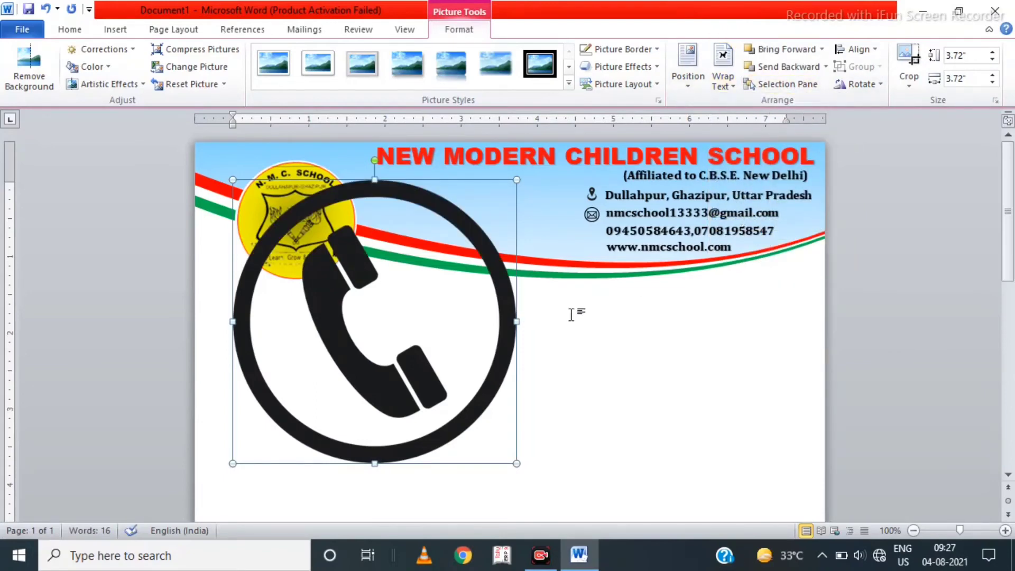
Resize the telephone picture to 0.2" high by 0.2" wide and place it just before the phone number line.
{"action": "left_click", "coordinate": [980, 56]}
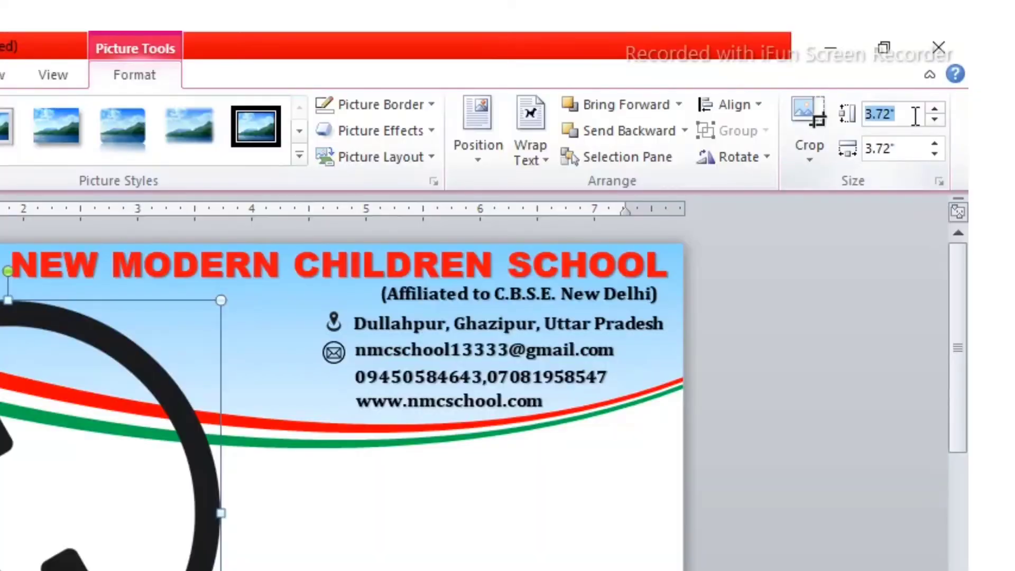
{"action": "type", "text": "0.2"}
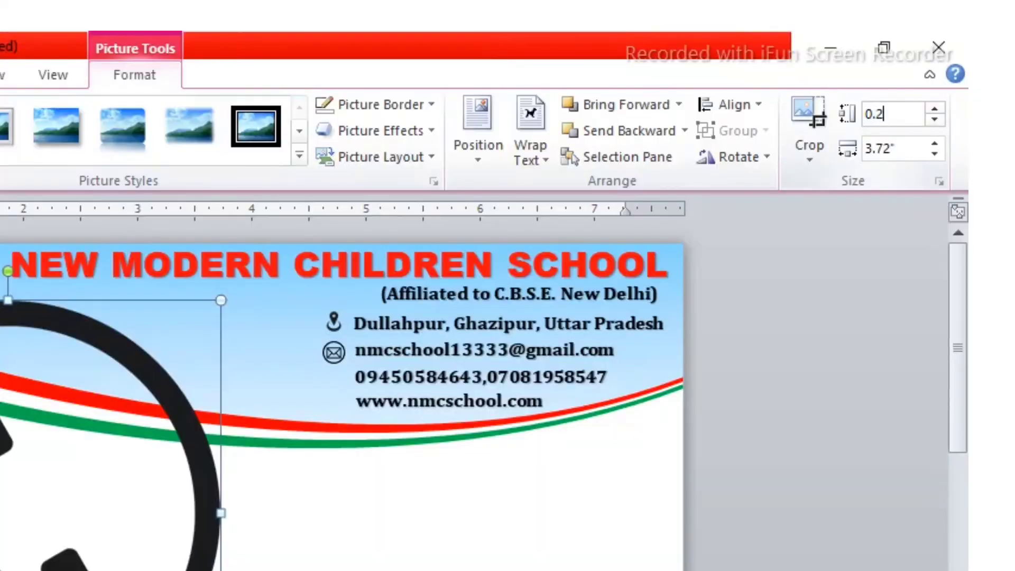
{"action": "left_click", "coordinate": [902, 146]}
{"action": "type", "text": "0.2"}
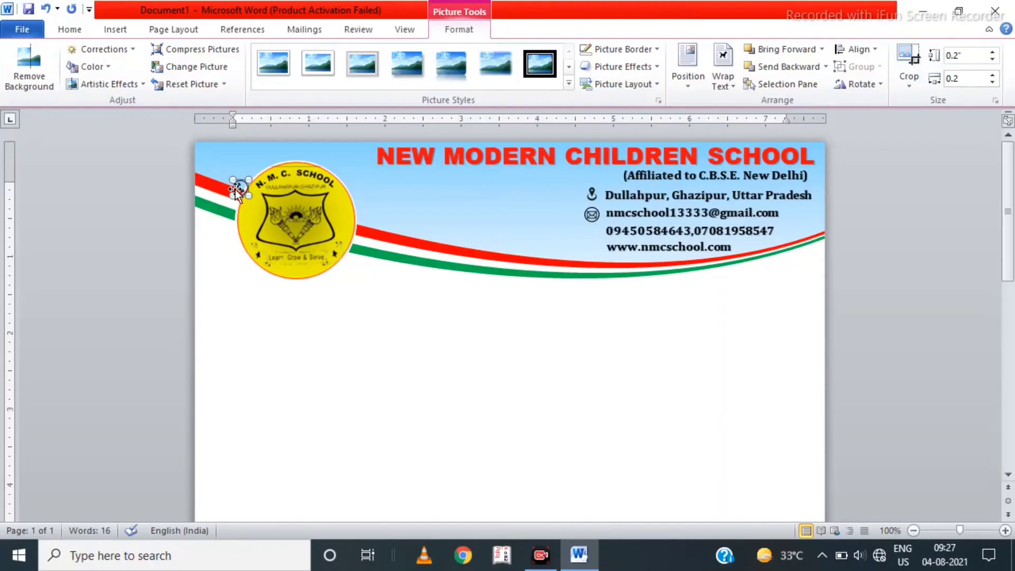
{"action": "left_click_drag", "start_coordinate": [239, 187], "coordinate": [591, 236]}
{"action": "left_click", "coordinate": [617, 357]}
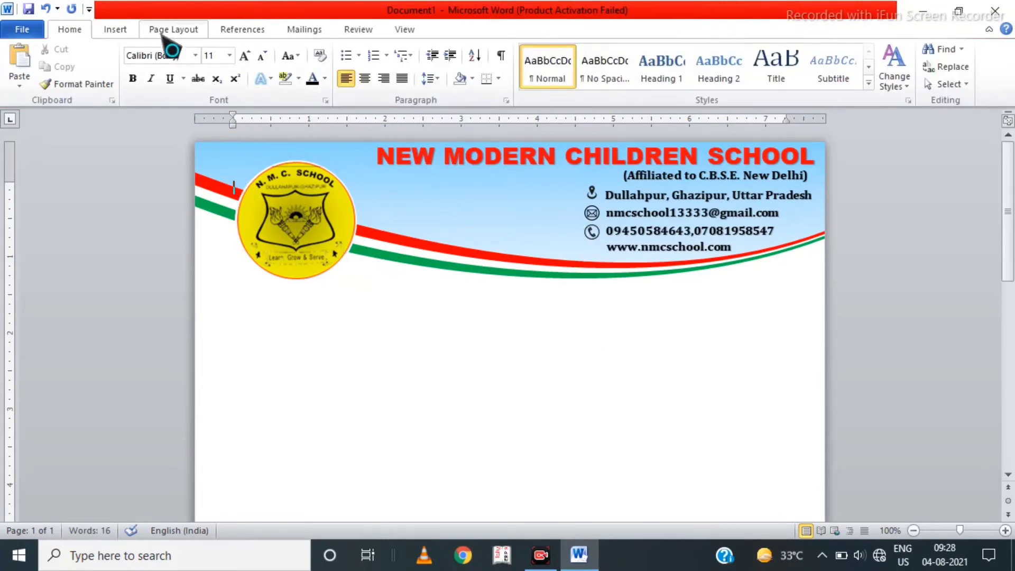
Insert the black web globe picture from the Download folder and set its text wrapping to In Front of Text.
{"action": "left_click", "coordinate": [115, 30]}
{"action": "left_click", "coordinate": [174, 68]}
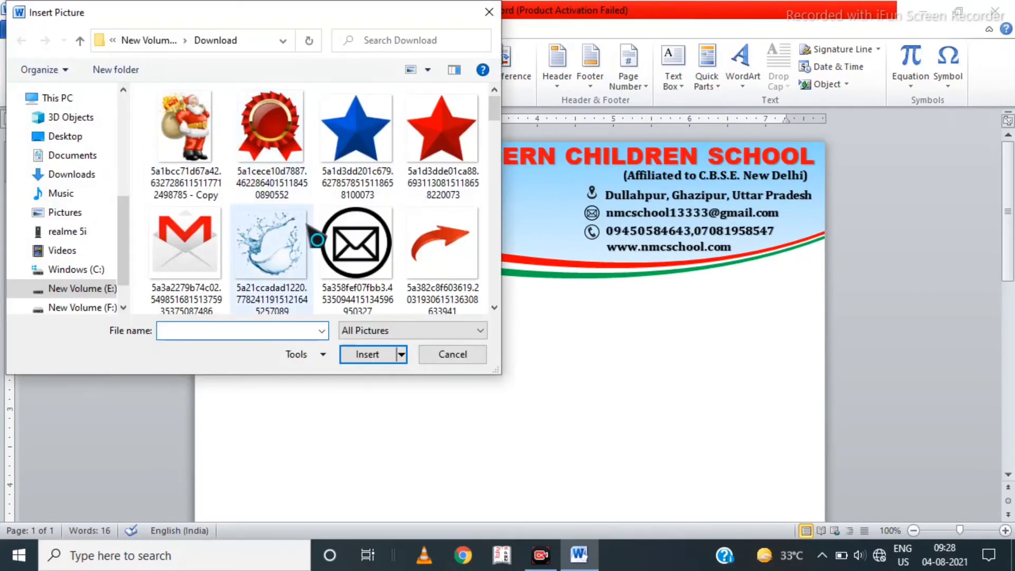
{"action": "scroll", "coordinate": [315, 237], "scroll_direction": "down", "scroll_amount": 10}
{"action": "scroll", "coordinate": [316, 239], "scroll_direction": "down", "scroll_amount": 6}
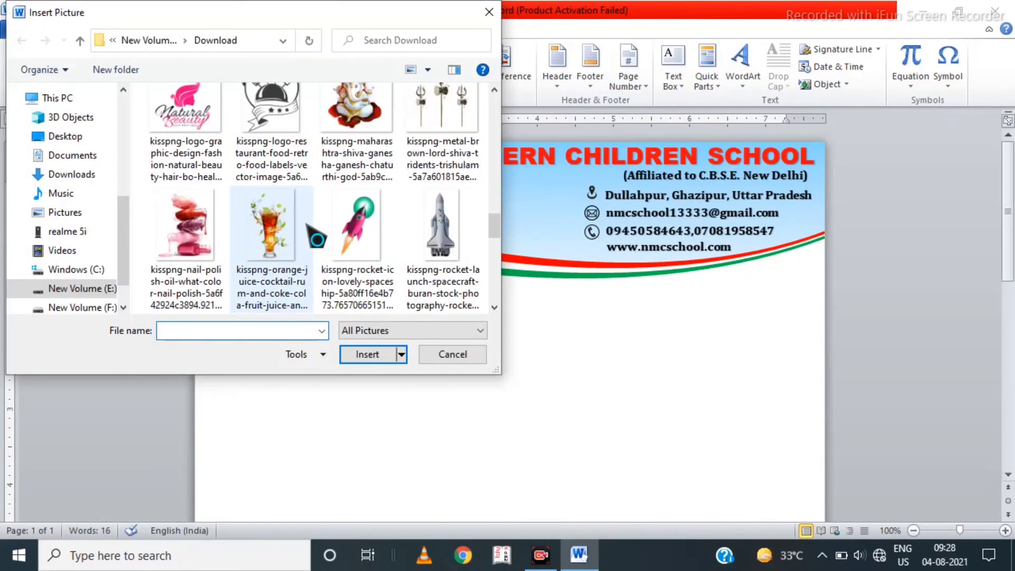
{"action": "left_click", "coordinate": [302, 234]}
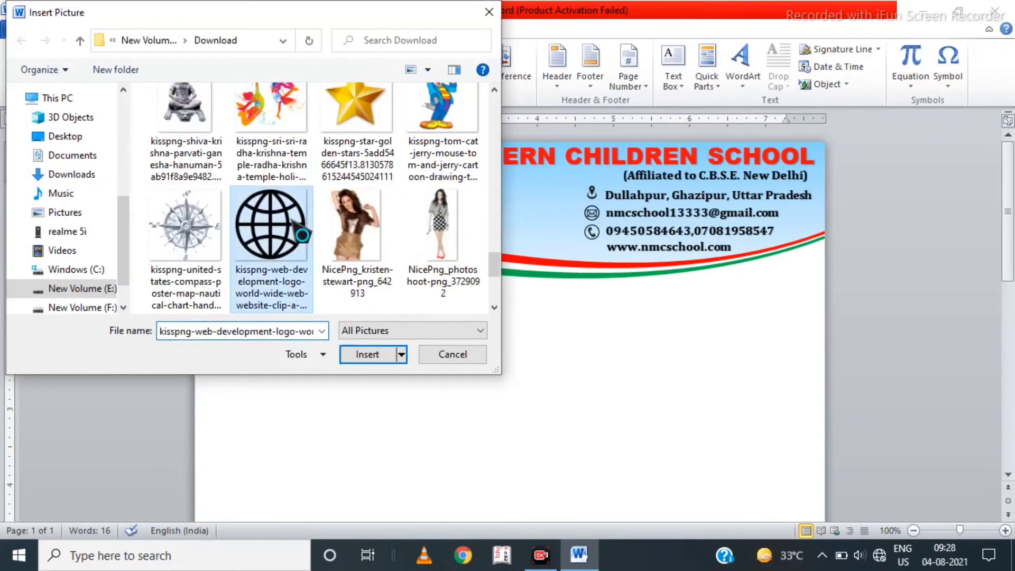
{"action": "left_click", "coordinate": [367, 356]}
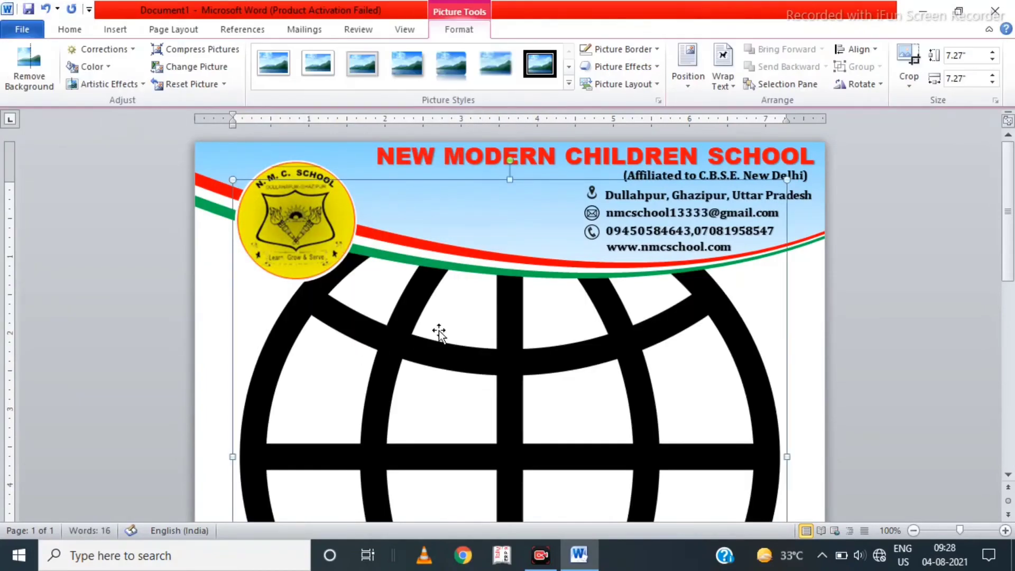
{"action": "left_click", "coordinate": [724, 74]}
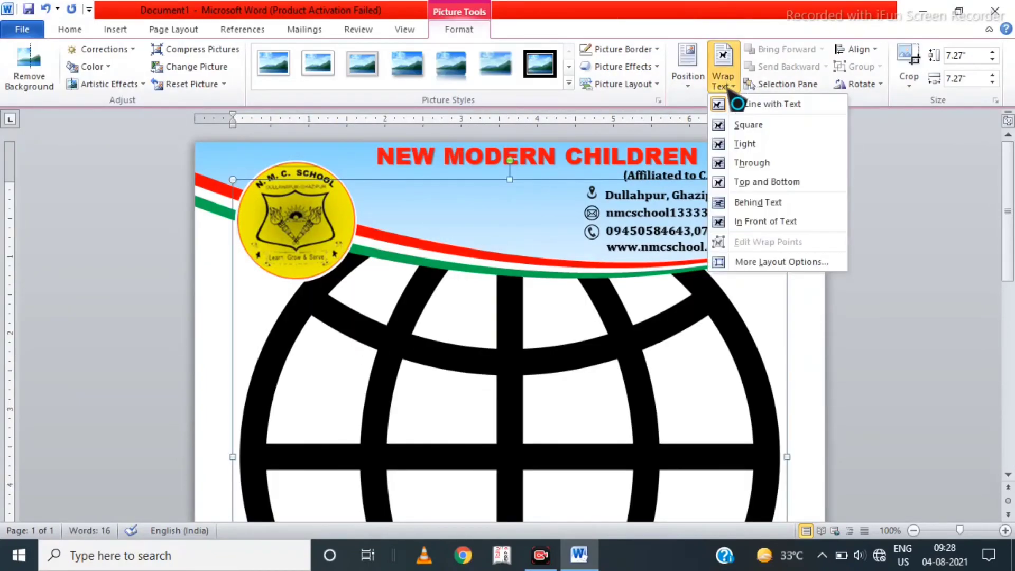
{"action": "left_click", "coordinate": [743, 222]}
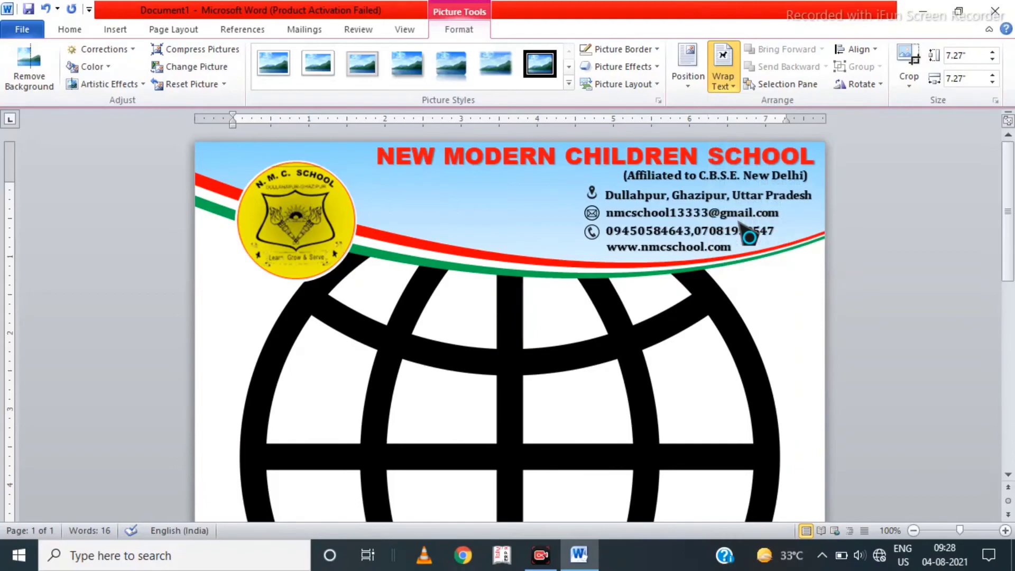
Resize the globe picture to 0.2" high by 0.2" wide and place it just before the website line.
{"action": "left_click", "coordinate": [969, 55]}
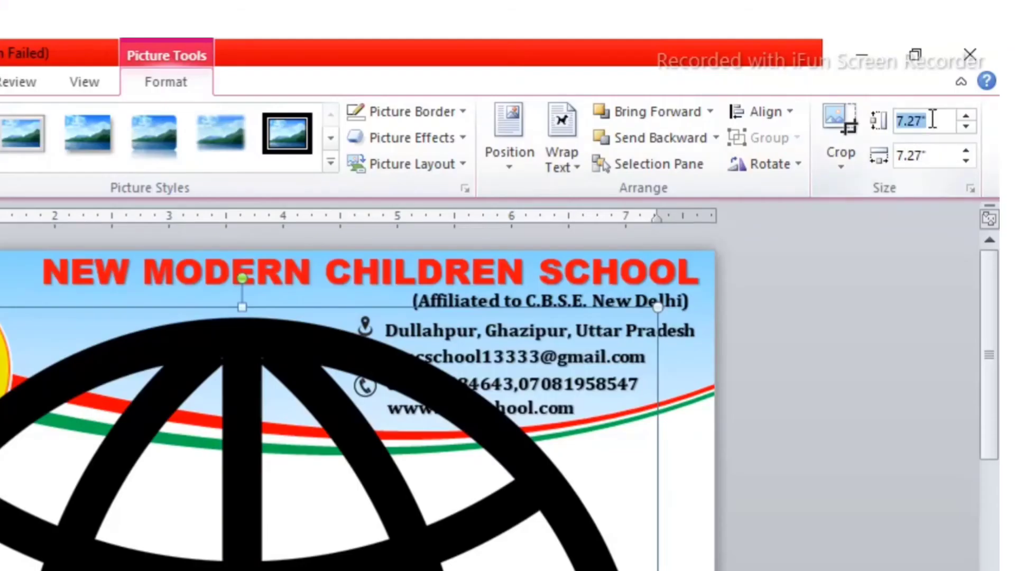
{"action": "type", "text": "0.2"}
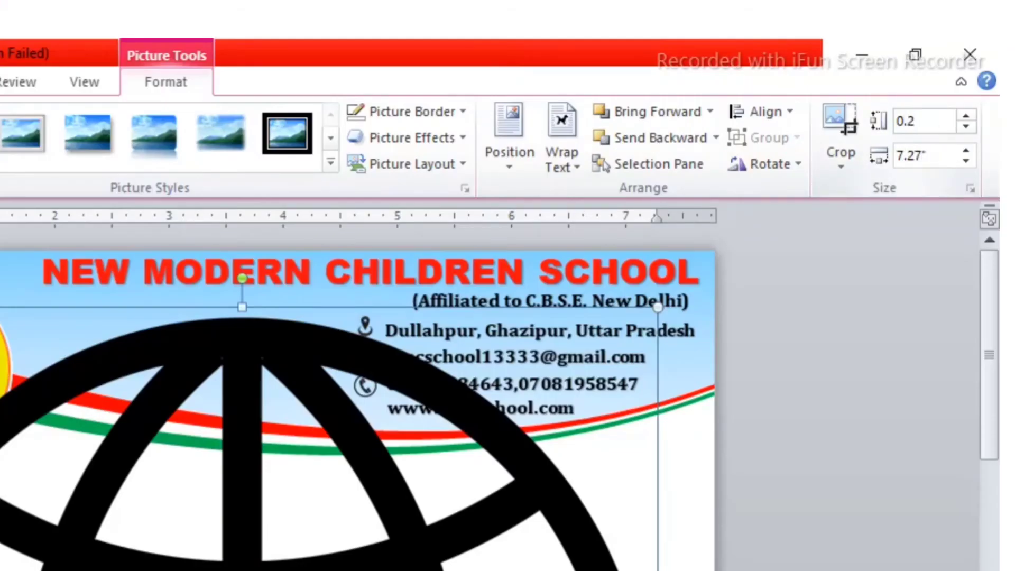
{"action": "left_click", "coordinate": [936, 155]}
{"action": "type", "text": "0.2"}
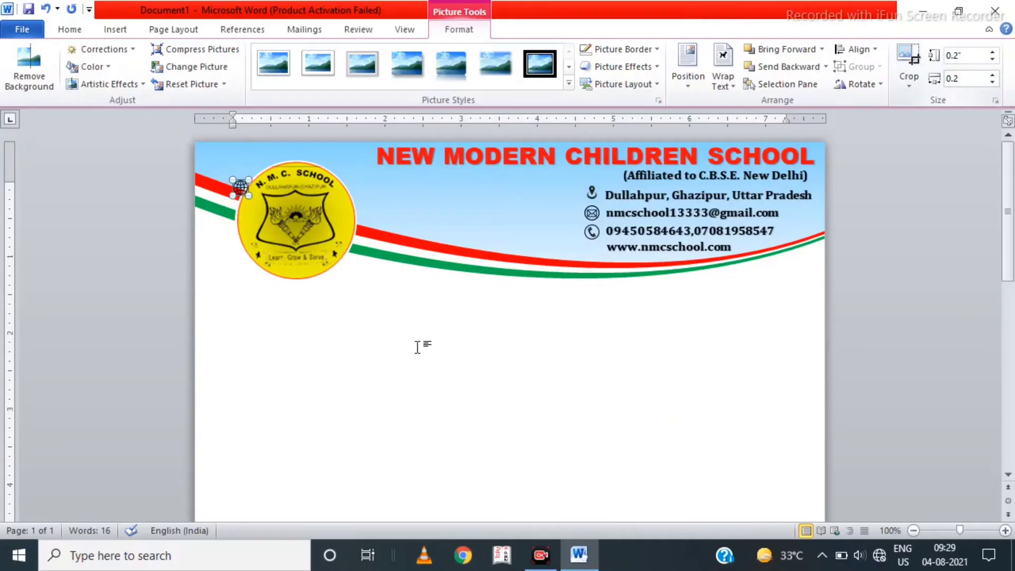
{"action": "left_click_drag", "start_coordinate": [506, 222], "coordinate": [594, 249]}
{"action": "left_click", "coordinate": [594, 270]}
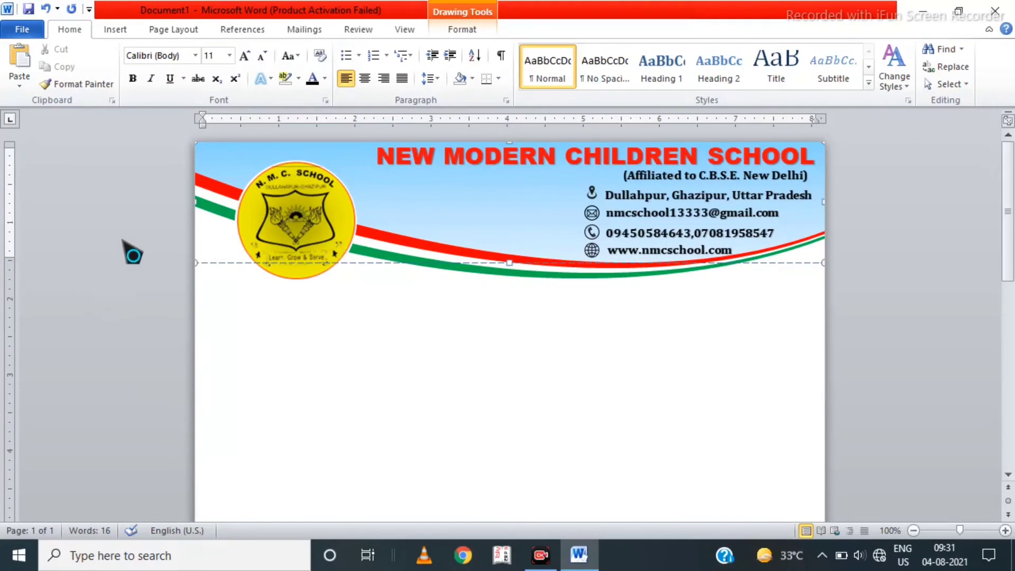
Draw a rectangle about 0.98" high by 1.12" wide in the page's bottom-right corner and remove its outline.
{"action": "left_click", "coordinate": [122, 31]}
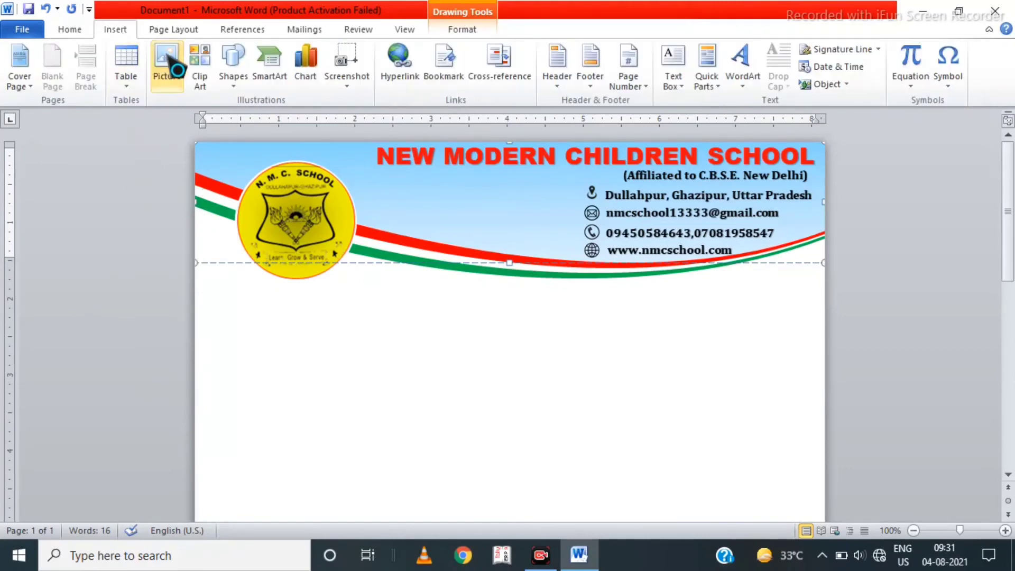
{"action": "left_click", "coordinate": [233, 63]}
{"action": "left_click", "coordinate": [288, 131]}
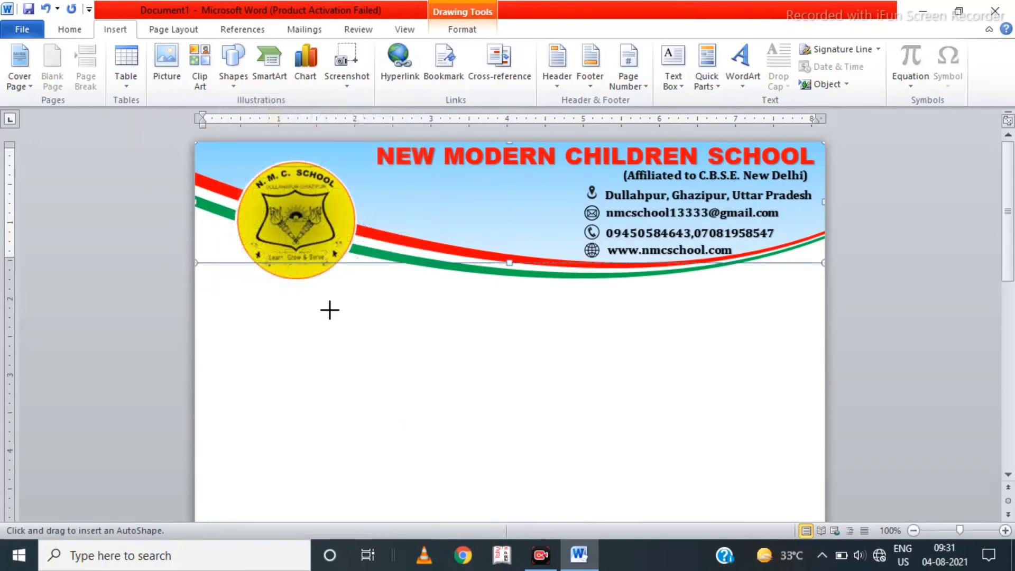
{"action": "scroll", "coordinate": [399, 356], "scroll_direction": "down", "scroll_amount": 10}
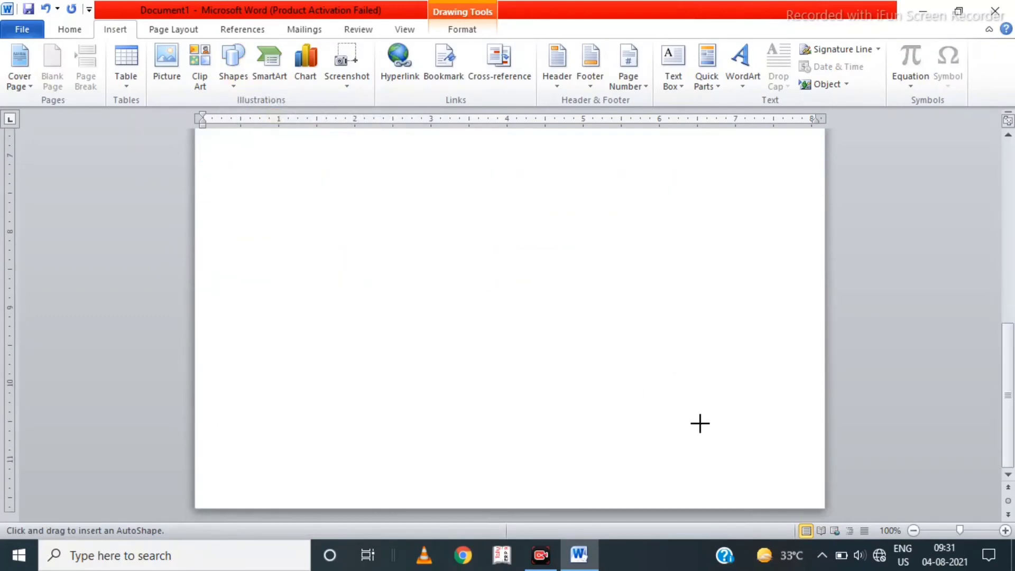
{"action": "left_click_drag", "start_coordinate": [769, 424], "coordinate": [682, 501]}
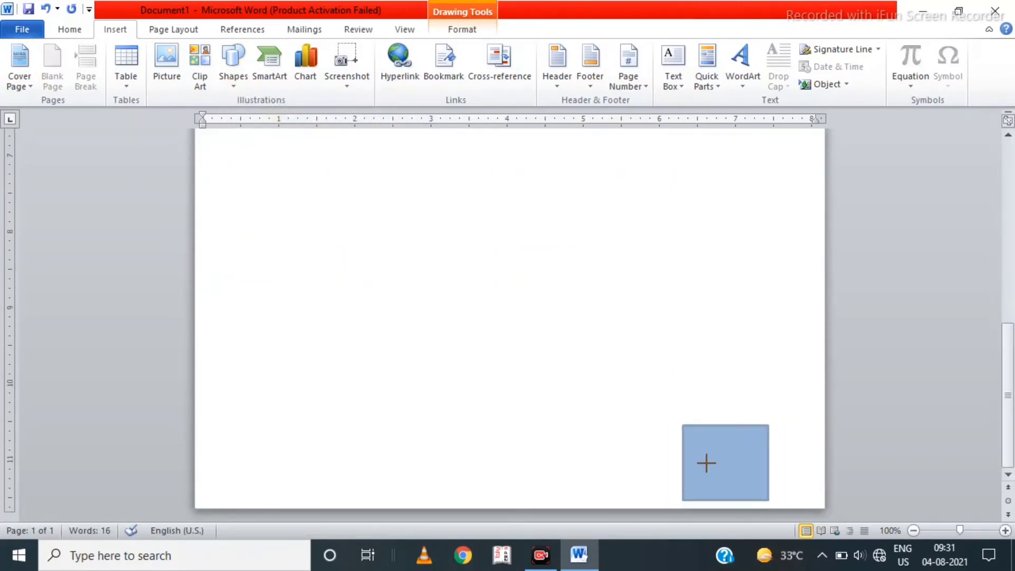
{"action": "left_click_drag", "start_coordinate": [732, 462], "coordinate": [783, 474]}
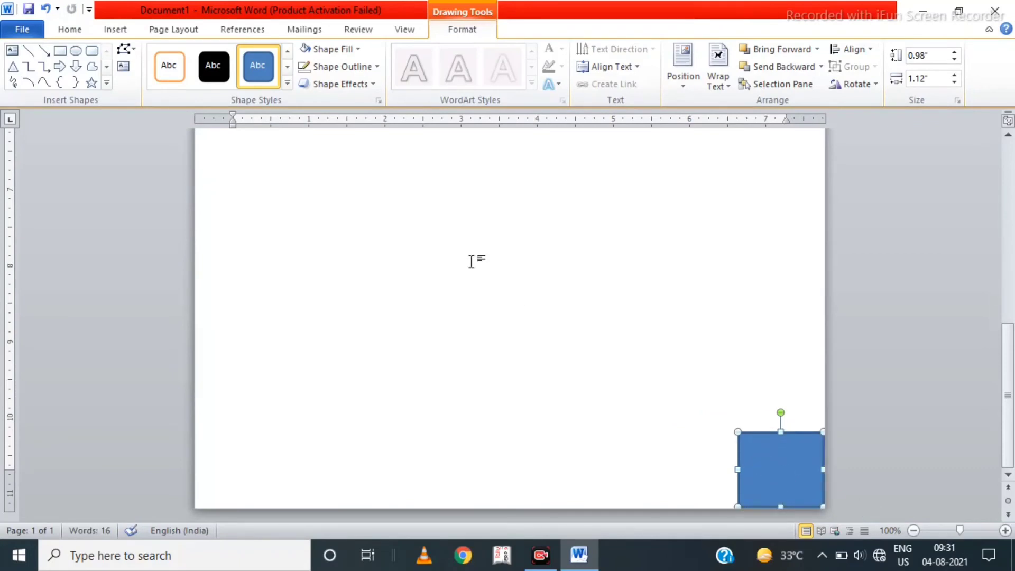
{"action": "left_click", "coordinate": [348, 66]}
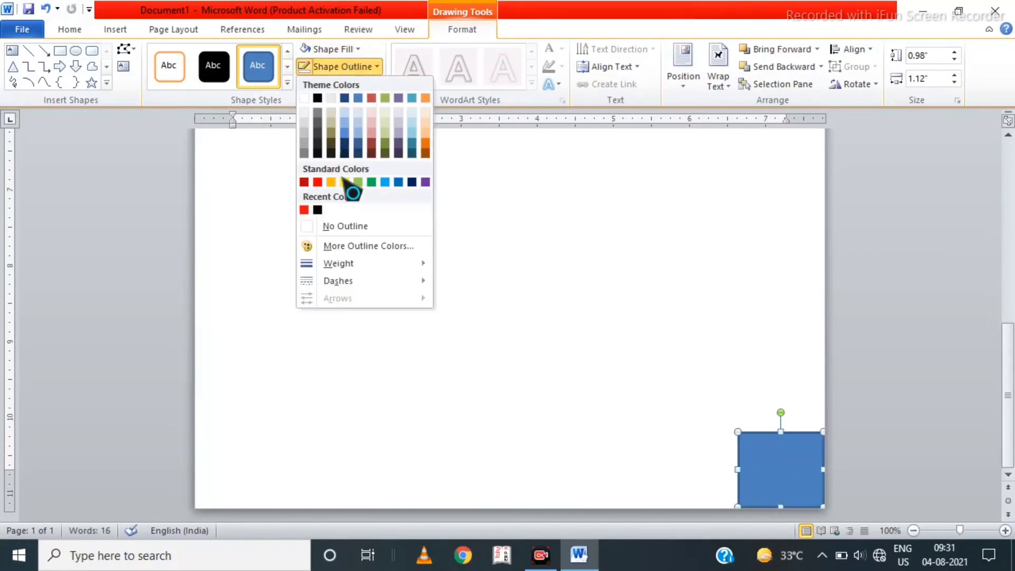
{"action": "left_click", "coordinate": [340, 226]}
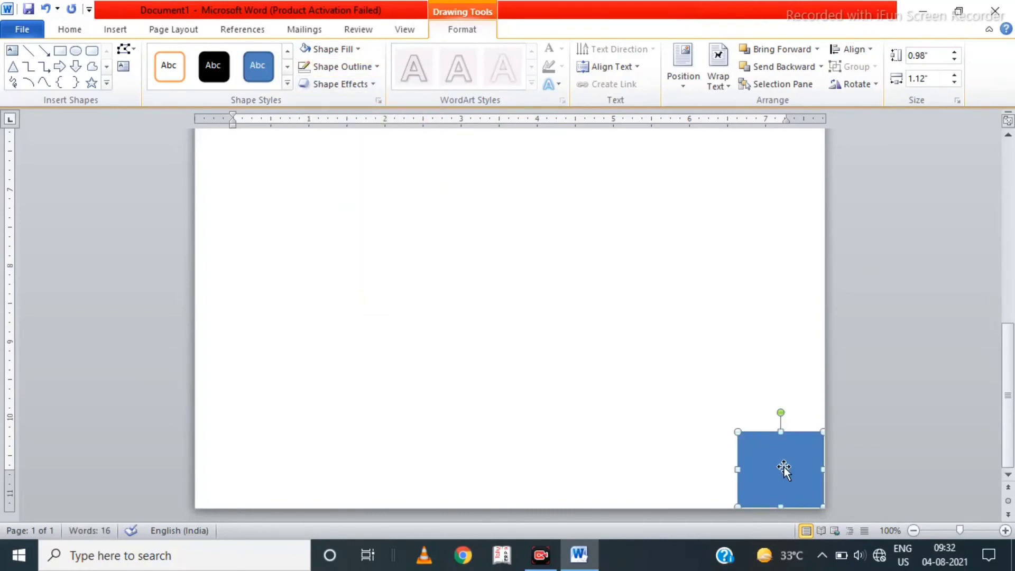
Nudge the blue rectangle slightly down and right so it sits flush in the page's bottom-right corner.
{"action": "key", "text": "ctrl+Down"}
{"action": "key", "text": "ctrl+Right"}
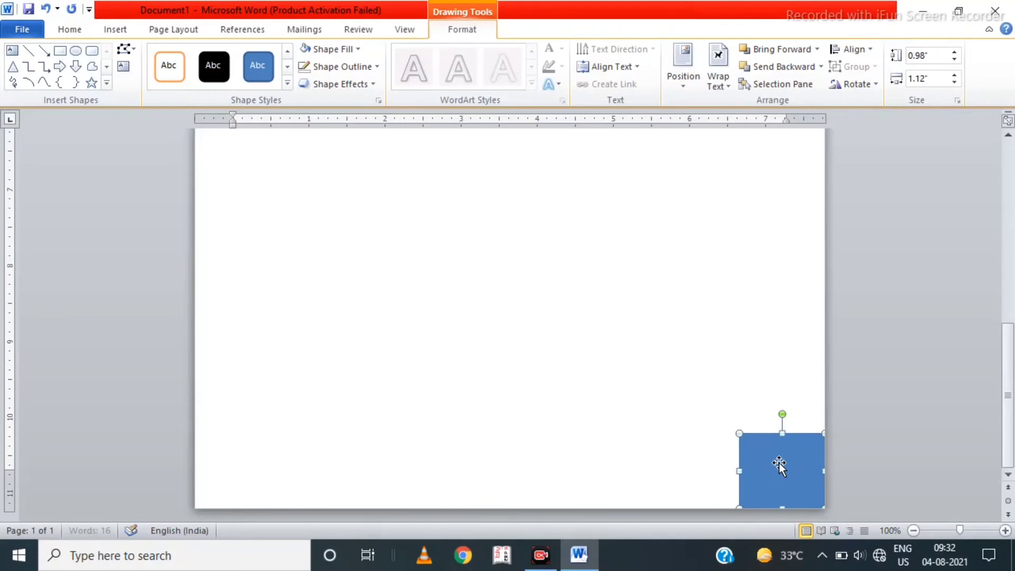
{"action": "left_click", "coordinate": [750, 399]}
{"action": "left_click", "coordinate": [794, 461]}
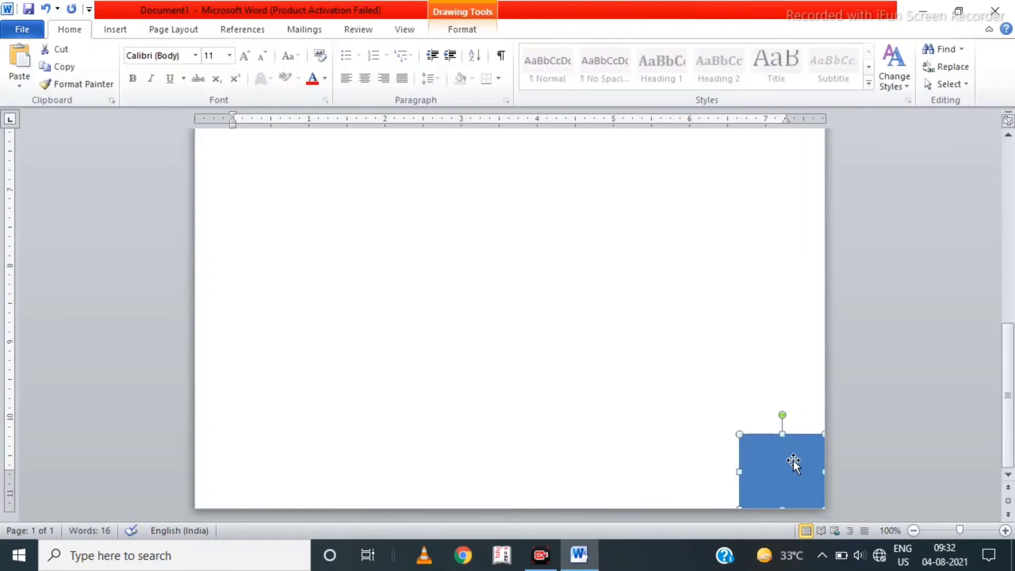
Edit the rectangle's points and delete its upper-left corner point.
{"action": "left_click", "coordinate": [477, 29]}
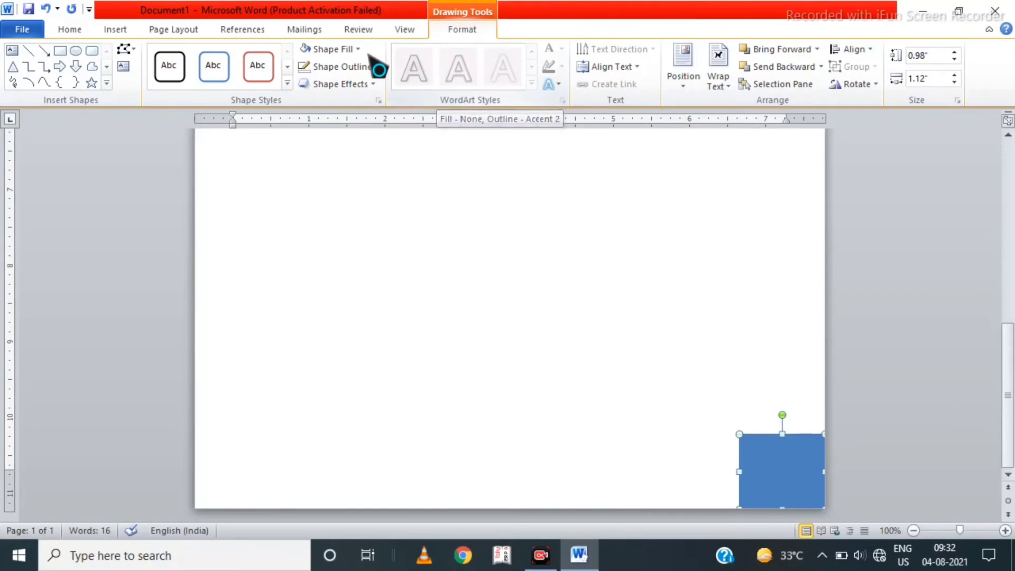
{"action": "left_click", "coordinate": [126, 50]}
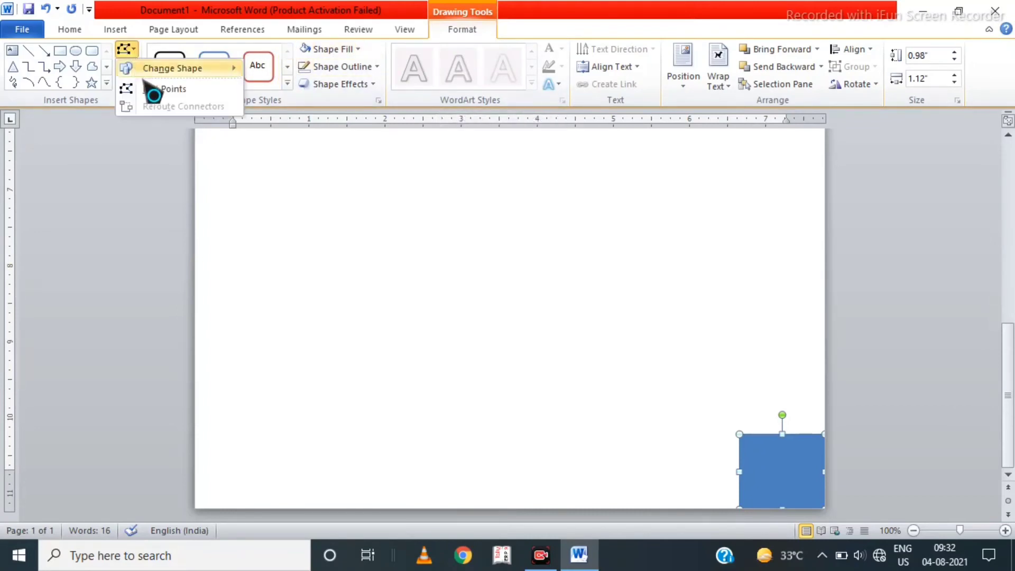
{"action": "left_click", "coordinate": [153, 90]}
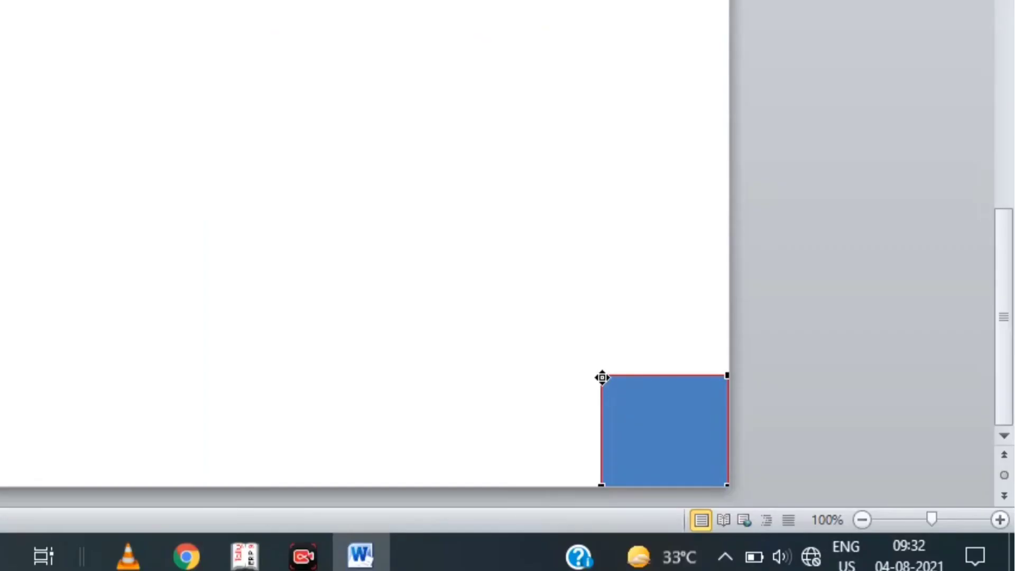
{"action": "right_click", "coordinate": [739, 437]}
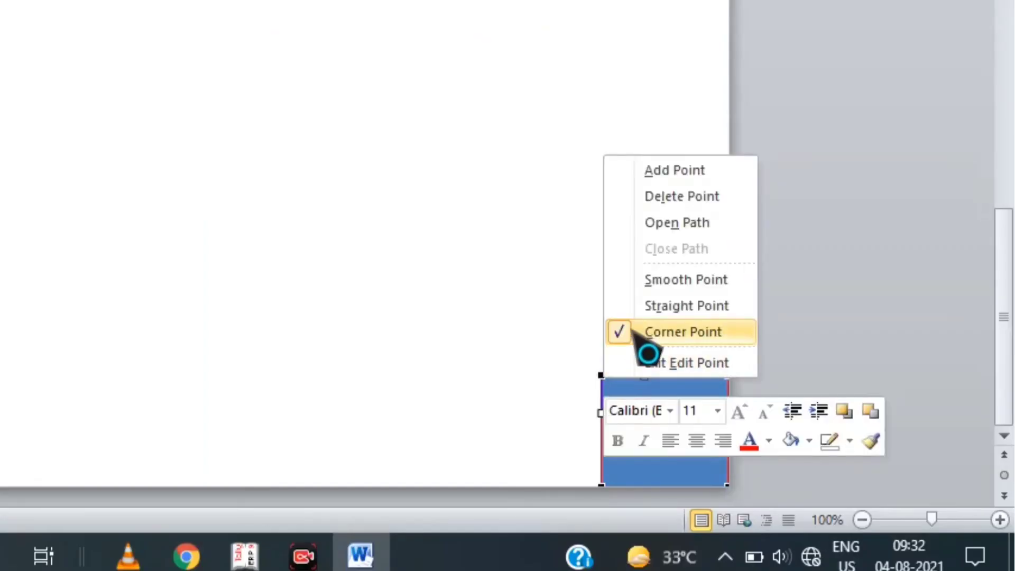
{"action": "left_click", "coordinate": [648, 203]}
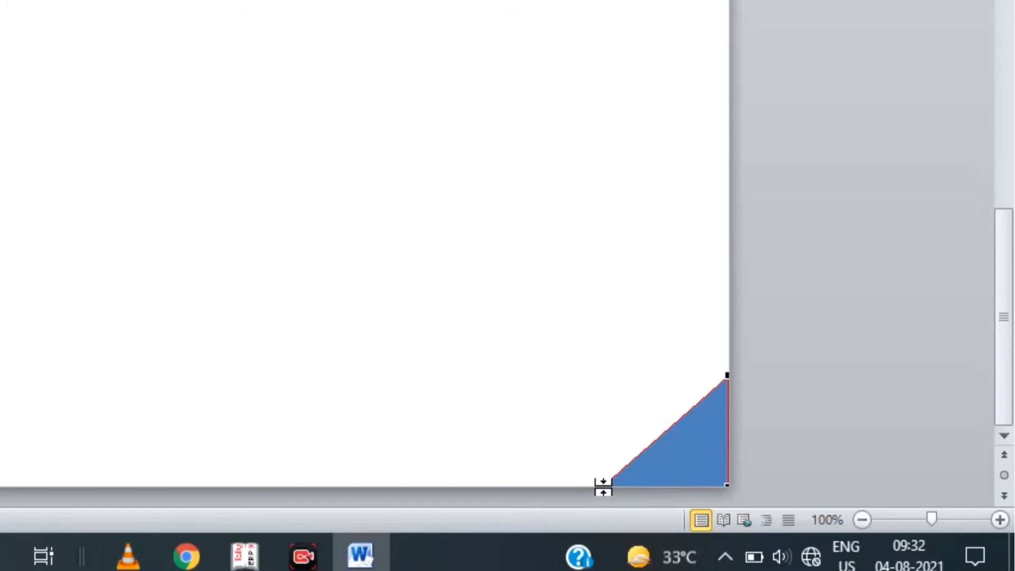
Bend the shape's diagonal edge into an inward curve by adjusting the handles of its two end points.
{"action": "left_click_drag", "start_coordinate": [645, 451], "coordinate": [691, 482]}
{"action": "left_click", "coordinate": [726, 375]}
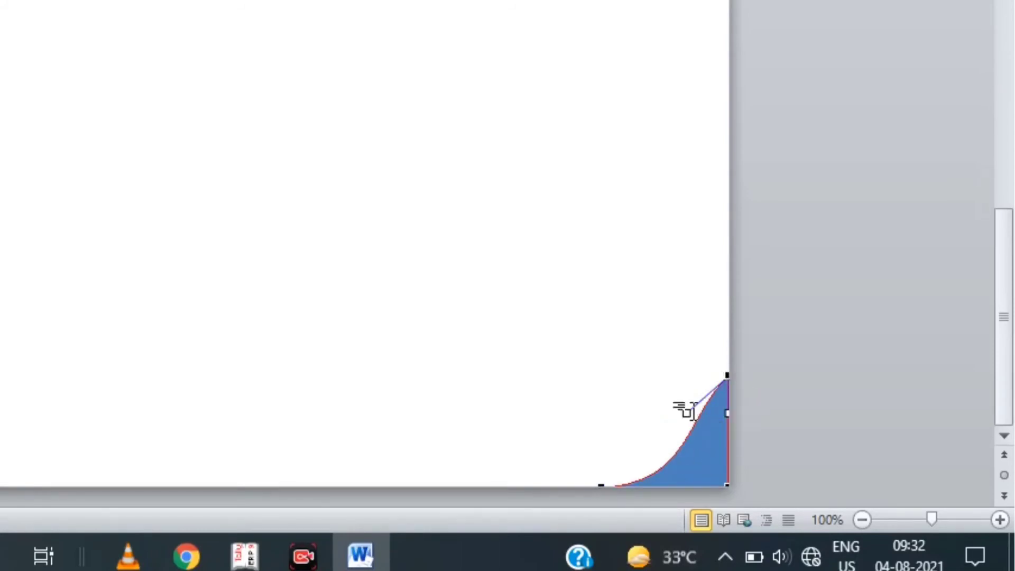
{"action": "left_click_drag", "start_coordinate": [686, 413], "coordinate": [727, 469]}
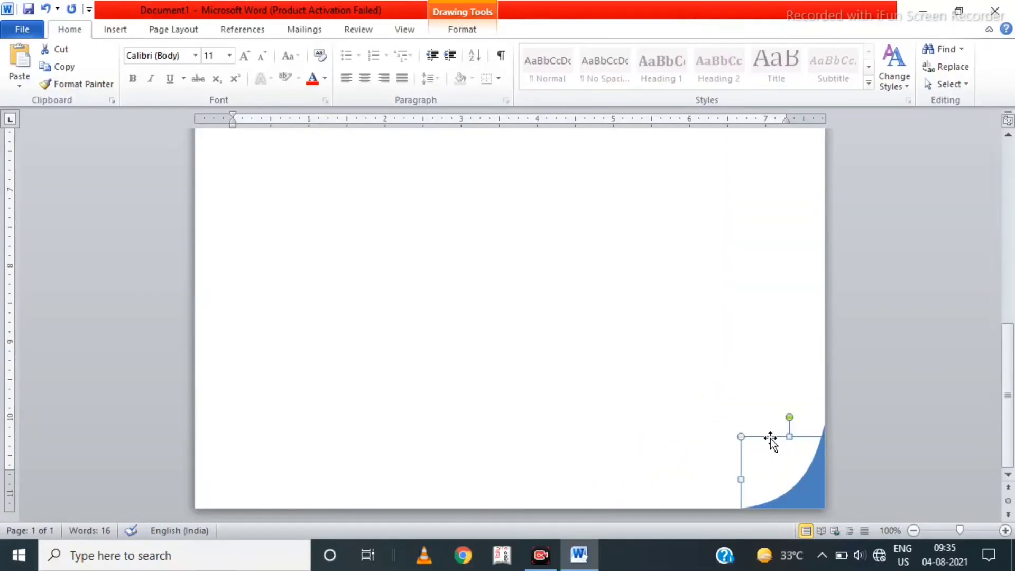
Duplicate the curved corner shape slightly up and to the left, and fill the copy with standard green.
{"action": "left_click", "coordinate": [749, 414]}
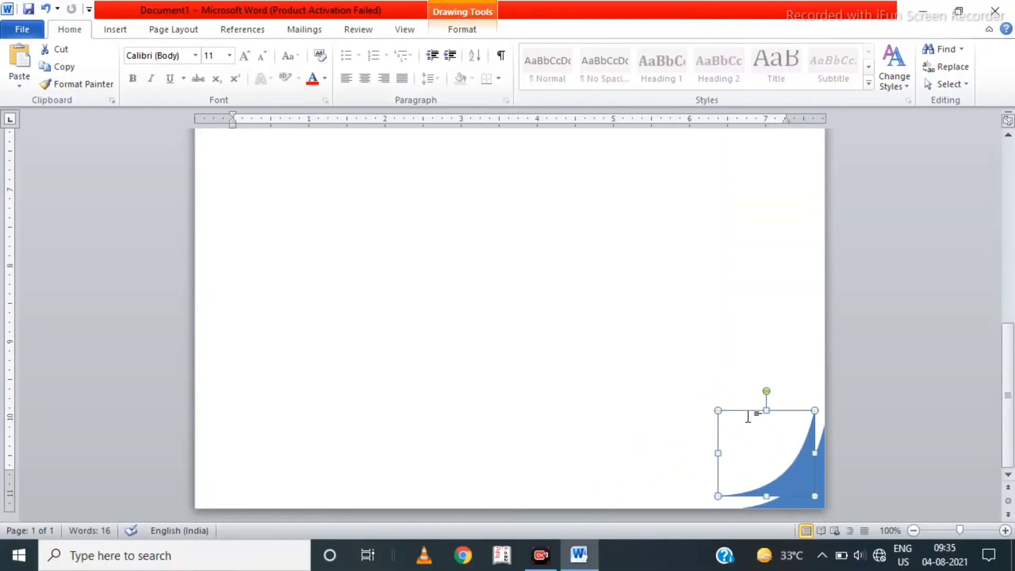
{"action": "left_click", "coordinate": [461, 30]}
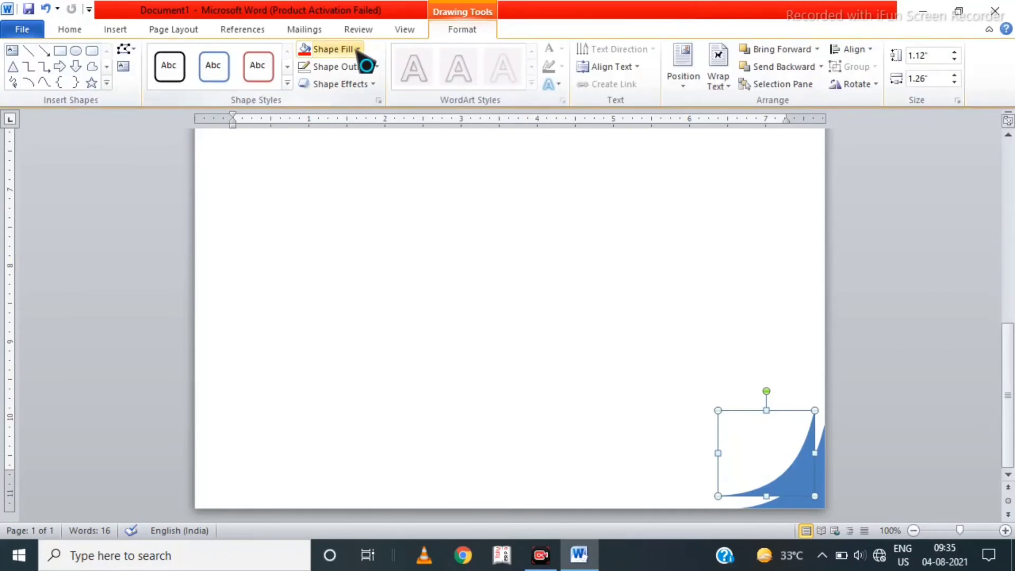
{"action": "left_click", "coordinate": [358, 49]}
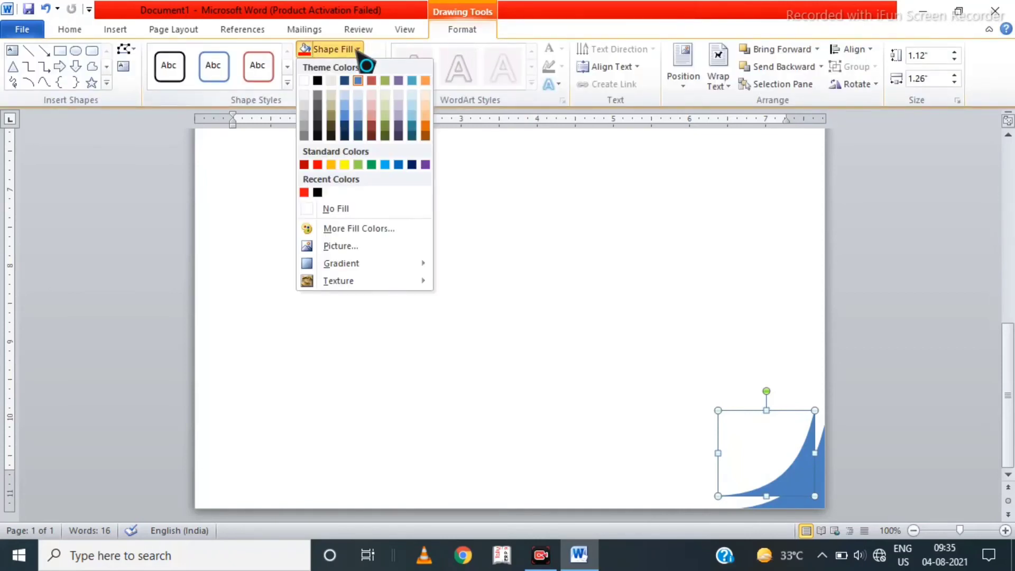
{"action": "left_click", "coordinate": [371, 164]}
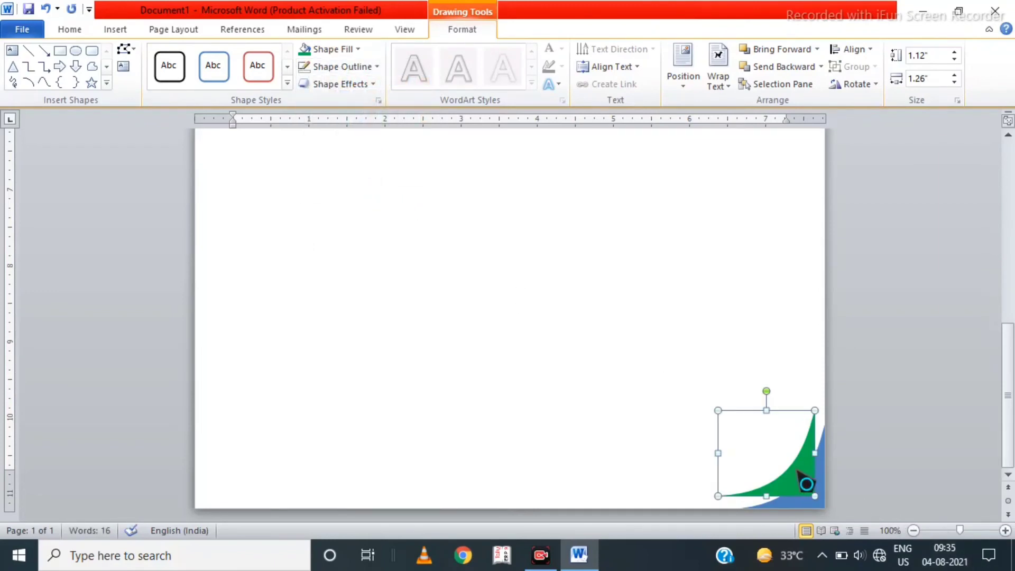
Send the green shape behind the blue one and enlarge it to about 1.35" high by 1.66" wide.
{"action": "left_click_drag", "start_coordinate": [800, 473], "coordinate": [805, 478]}
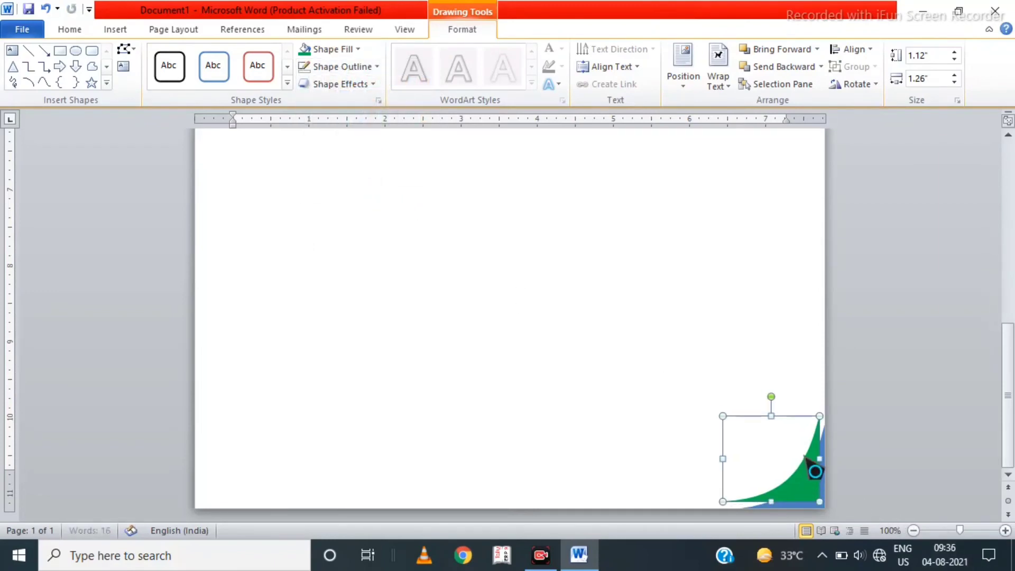
{"action": "left_click", "coordinate": [778, 66]}
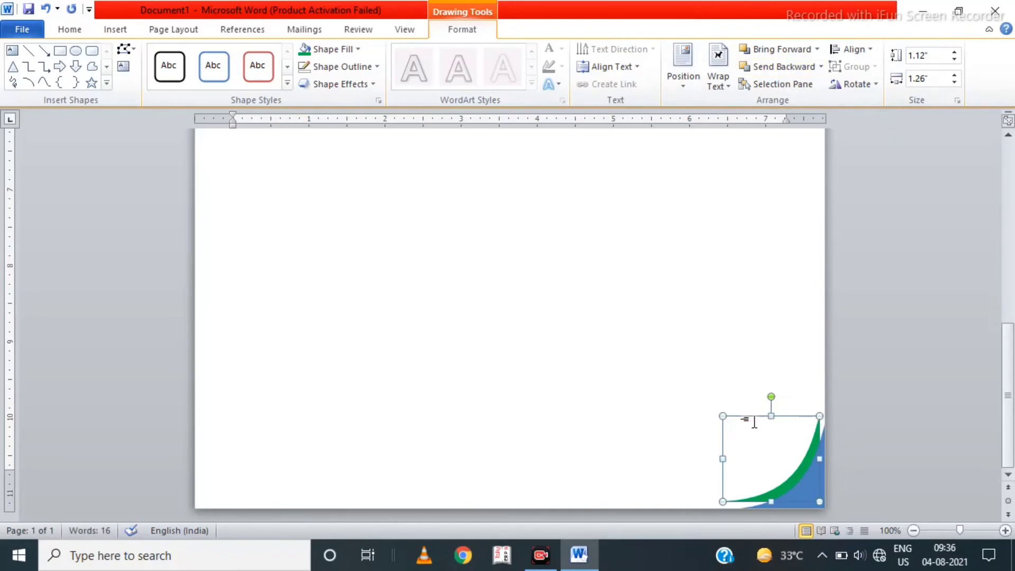
{"action": "left_click_drag", "start_coordinate": [724, 416], "coordinate": [694, 398]}
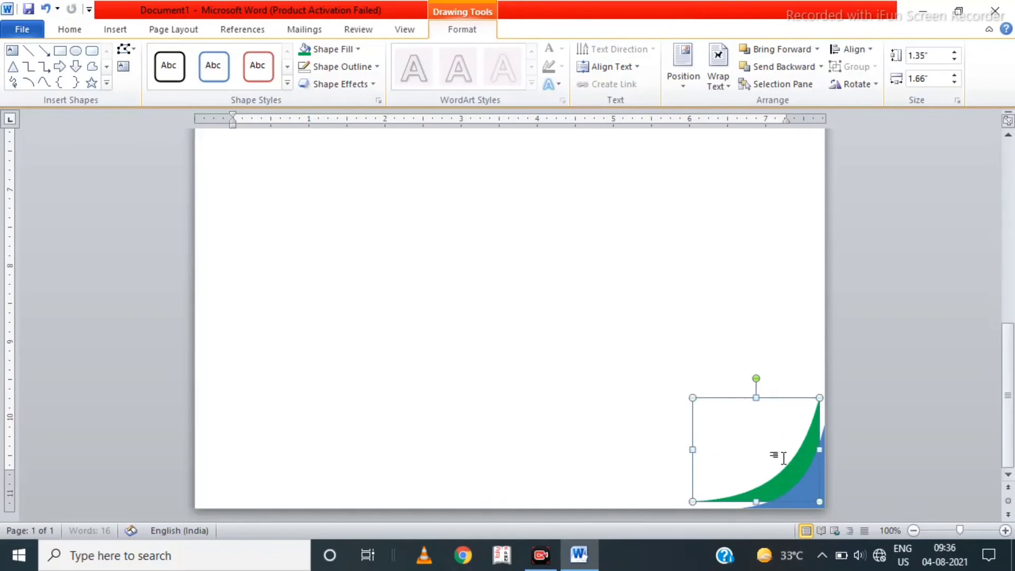
Nudge the green shape right and down until it meets the page's right and bottom edges.
{"action": "key", "text": "Right"}
{"action": "key", "text": "Right"}
{"action": "key", "text": "Right"}
{"action": "key", "text": "Right"}
{"action": "key", "text": "Right"}
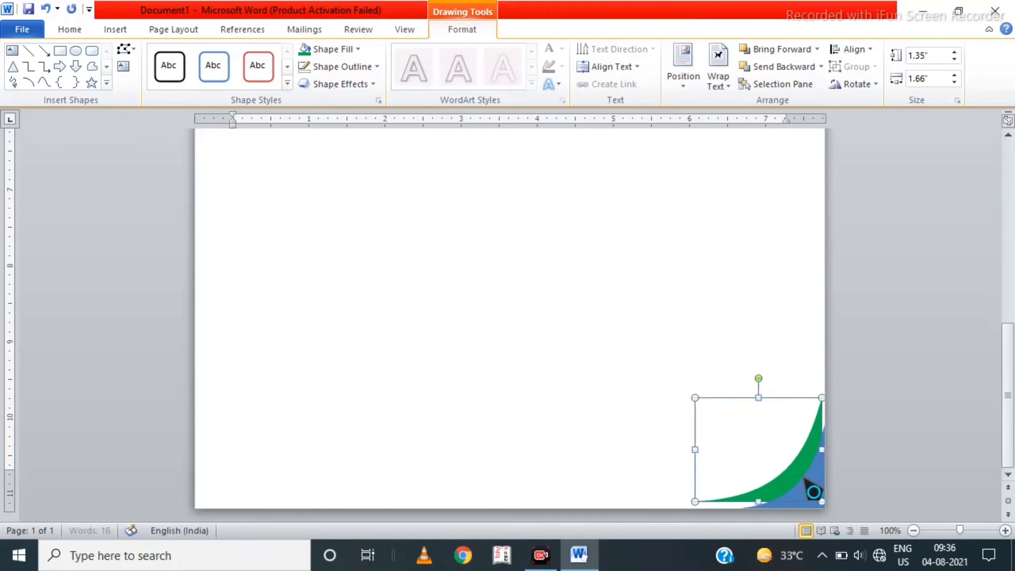
{"action": "key", "text": "Down"}
{"action": "key", "text": "Down"}
{"action": "key", "text": "Down"}
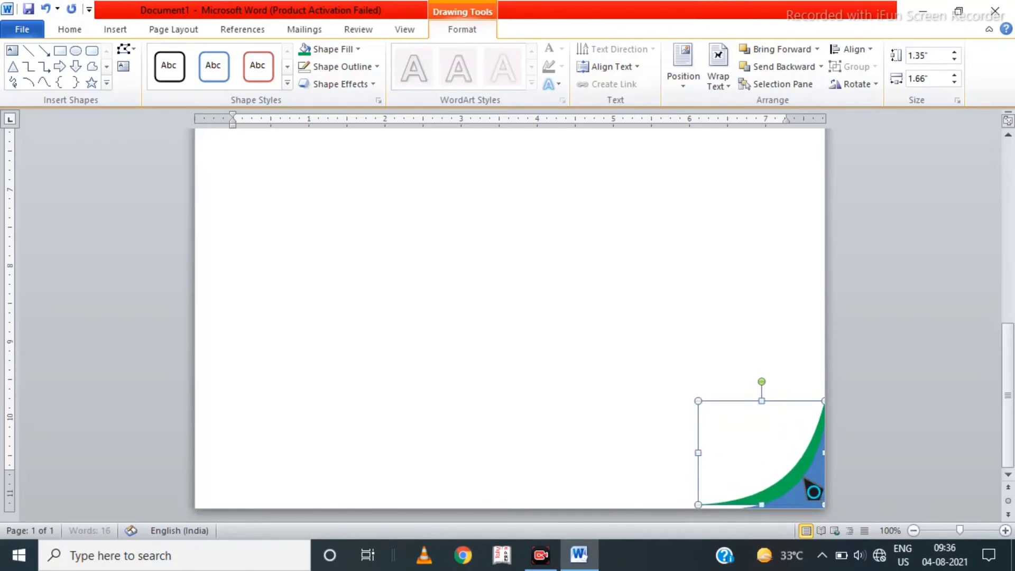
{"action": "key", "text": "Down"}
{"action": "key", "text": "Down"}
{"action": "key", "text": "Down"}
{"action": "key", "text": "Down"}
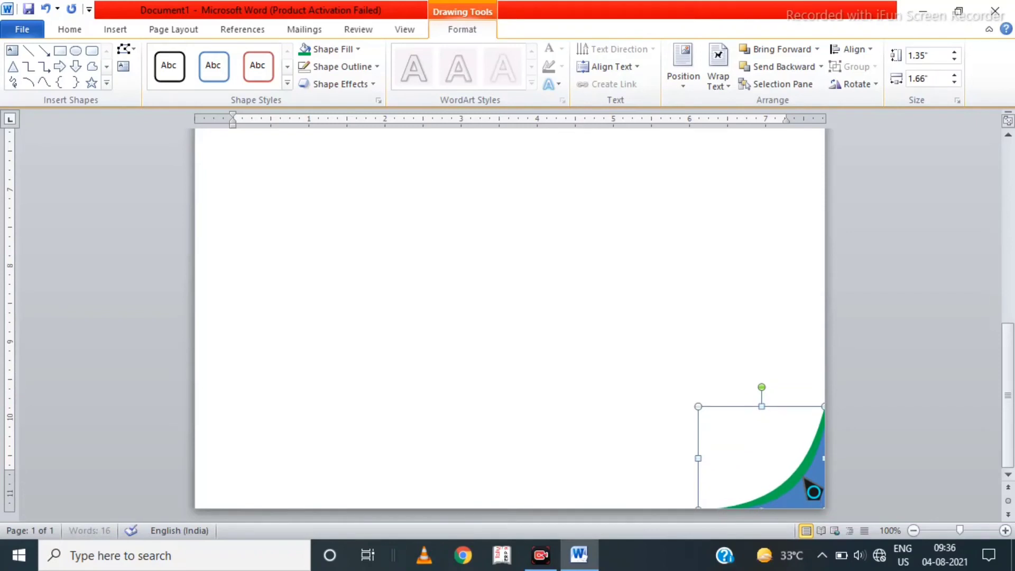
Fill the blue curved shape in the corner with standard red and deselect it.
{"action": "left_click", "coordinate": [813, 496]}
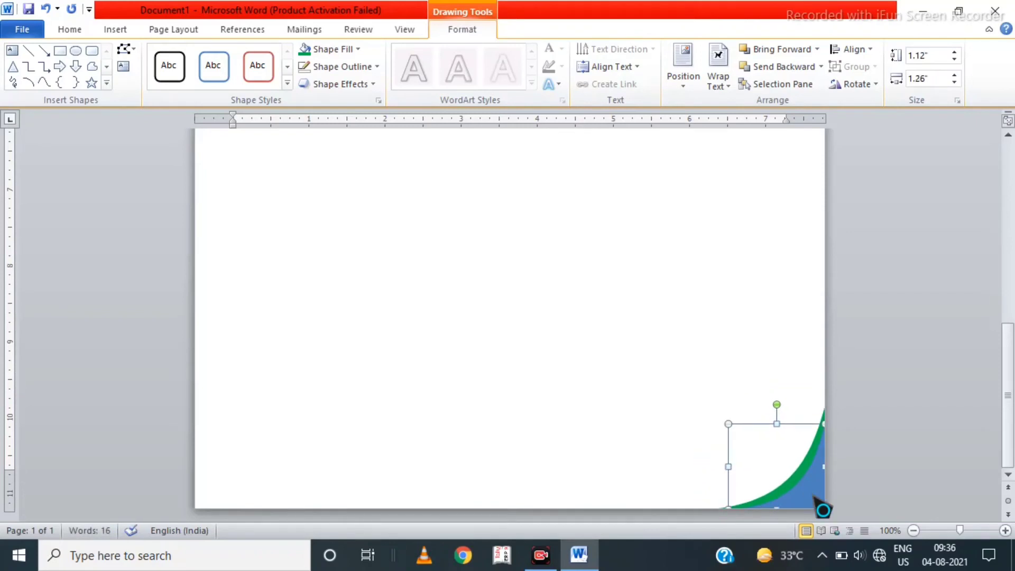
{"action": "left_click", "coordinate": [349, 49]}
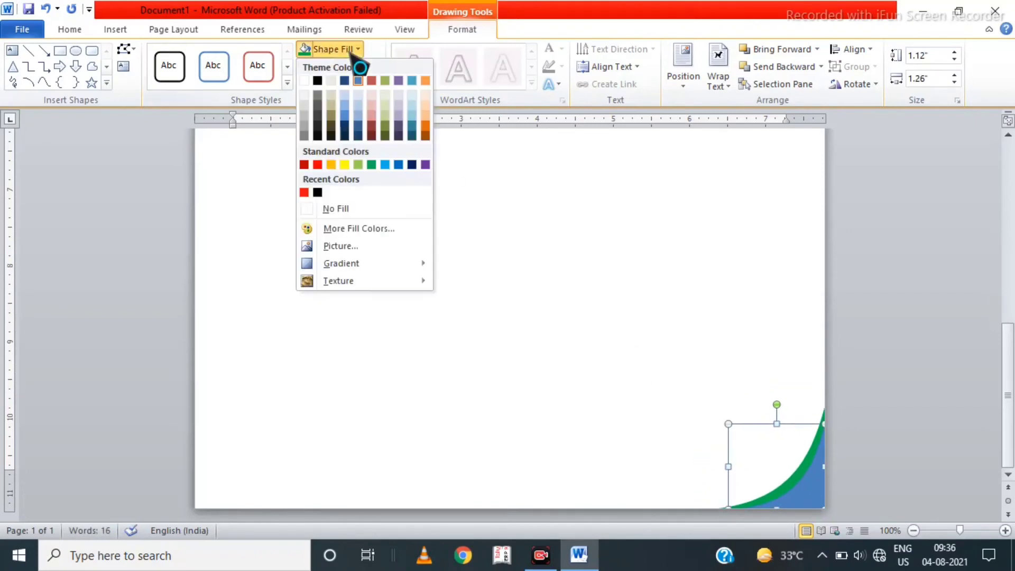
{"action": "left_click", "coordinate": [318, 165]}
{"action": "left_click", "coordinate": [641, 396]}
Insert a WordArt in the solid orange style and move it to the blank area below the header.
{"action": "scroll", "coordinate": [640, 397], "scroll_direction": "up", "scroll_amount": 15}
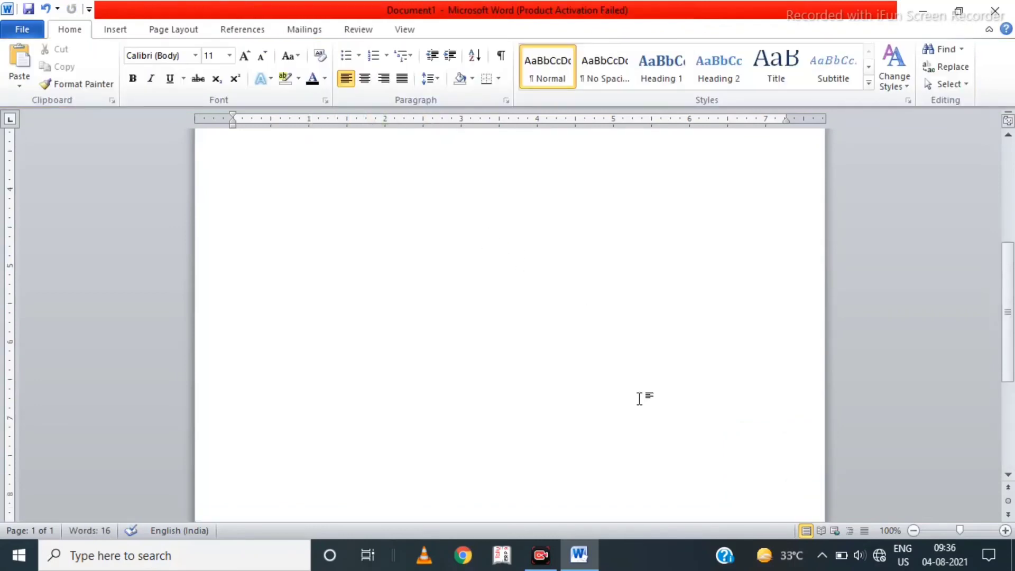
{"action": "scroll", "coordinate": [641, 398], "scroll_direction": "up", "scroll_amount": 1}
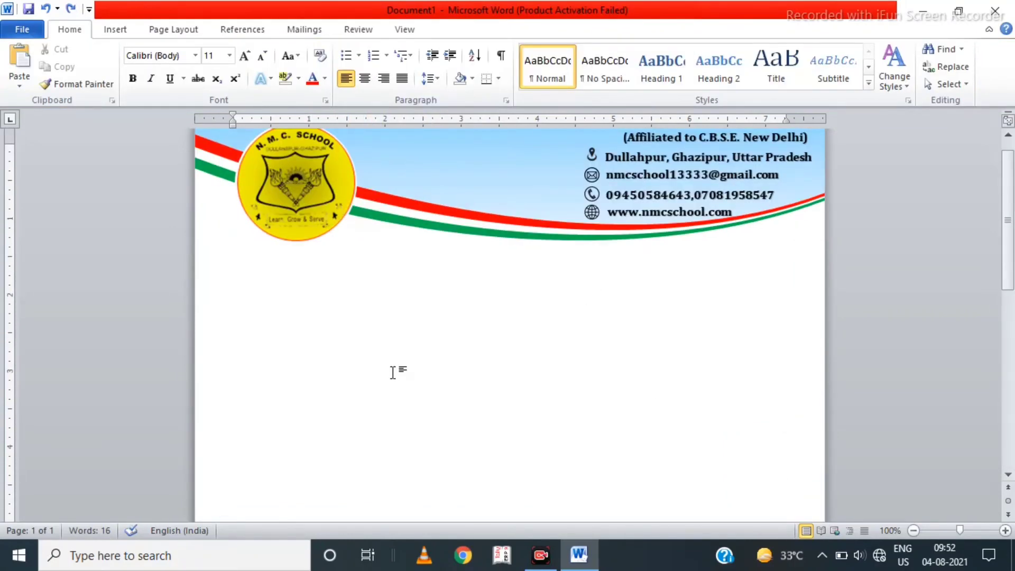
{"action": "left_click", "coordinate": [111, 28]}
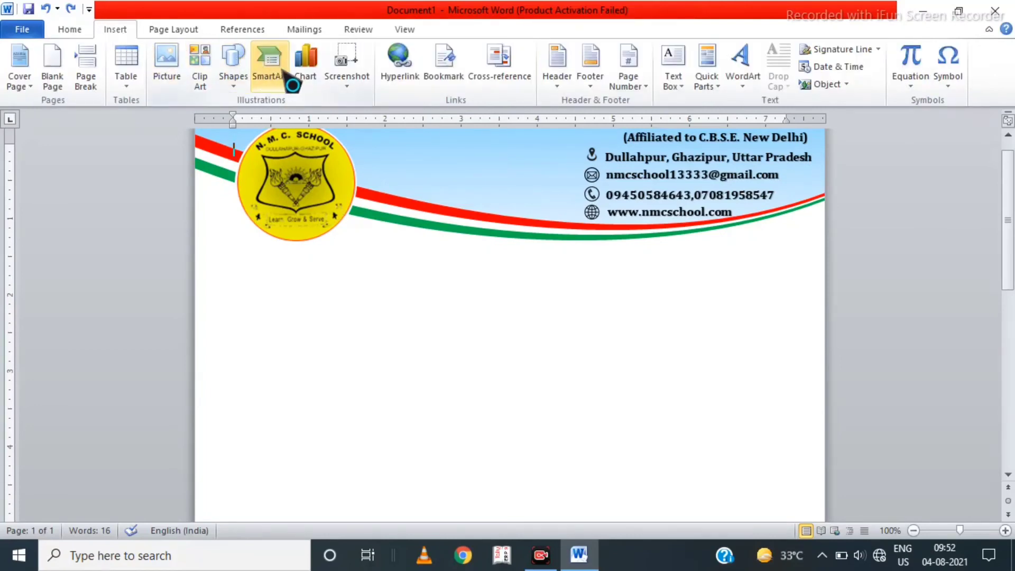
{"action": "left_click", "coordinate": [753, 84]}
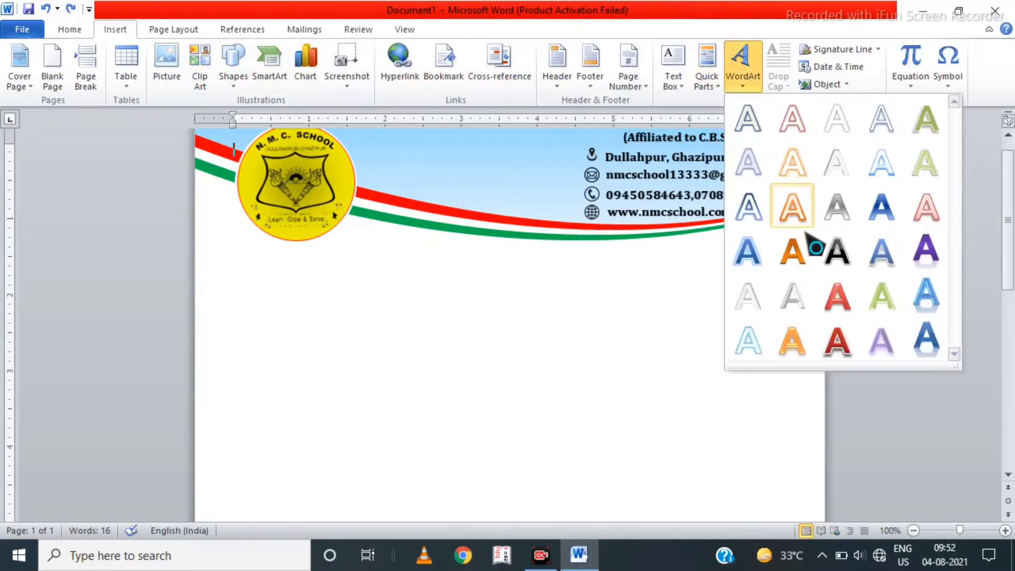
{"action": "left_click", "coordinate": [795, 262]}
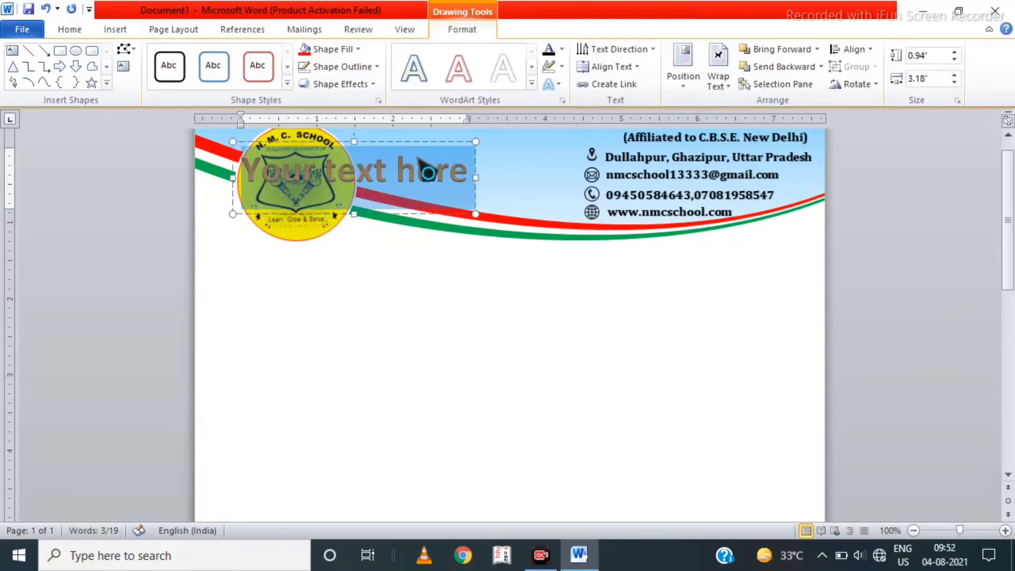
{"action": "left_click_drag", "start_coordinate": [402, 142], "coordinate": [427, 308]}
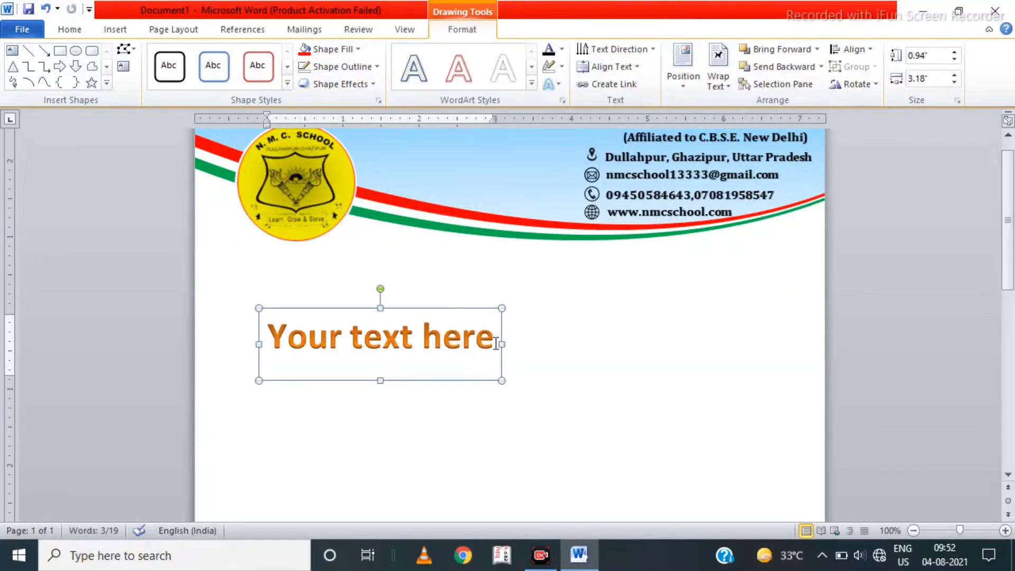
Replace the WordArt placeholder text with "N.M.C. School".
{"action": "left_click_drag", "start_coordinate": [473, 342], "coordinate": [213, 335]}
{"action": "type", "text": "N."}
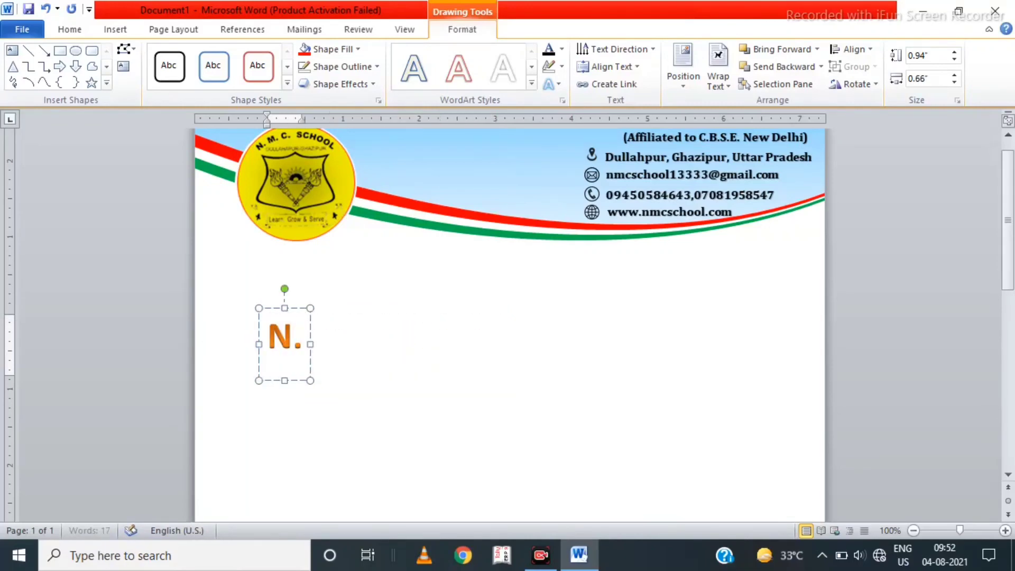
{"action": "type", "text": "M.C. S"}
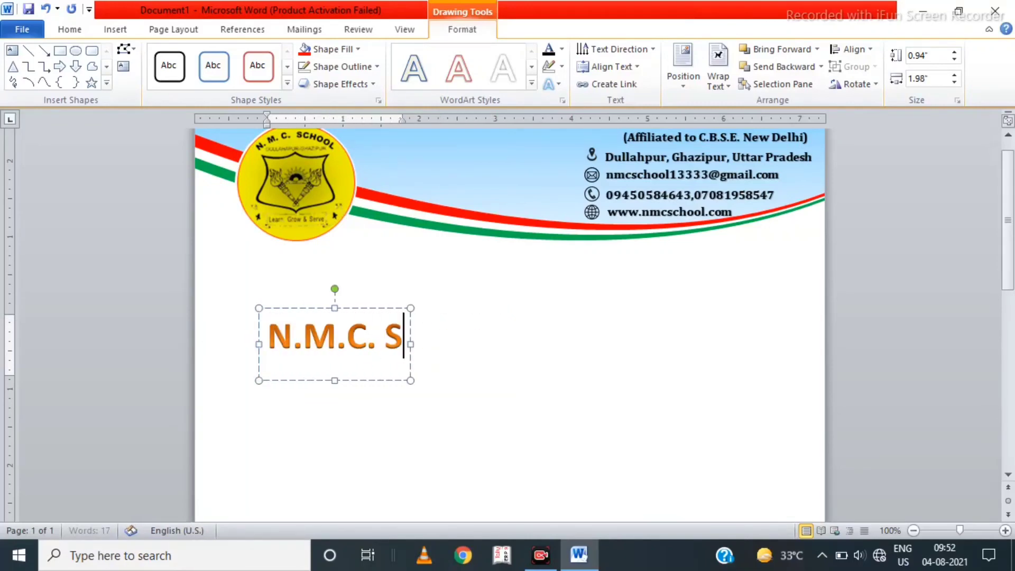
{"action": "type", "text": "chool"}
Apply the third Parallel 3-D Rotation preset to the whole "N.M.C. School" WordArt text.
{"action": "key", "text": "ctrl+a"}
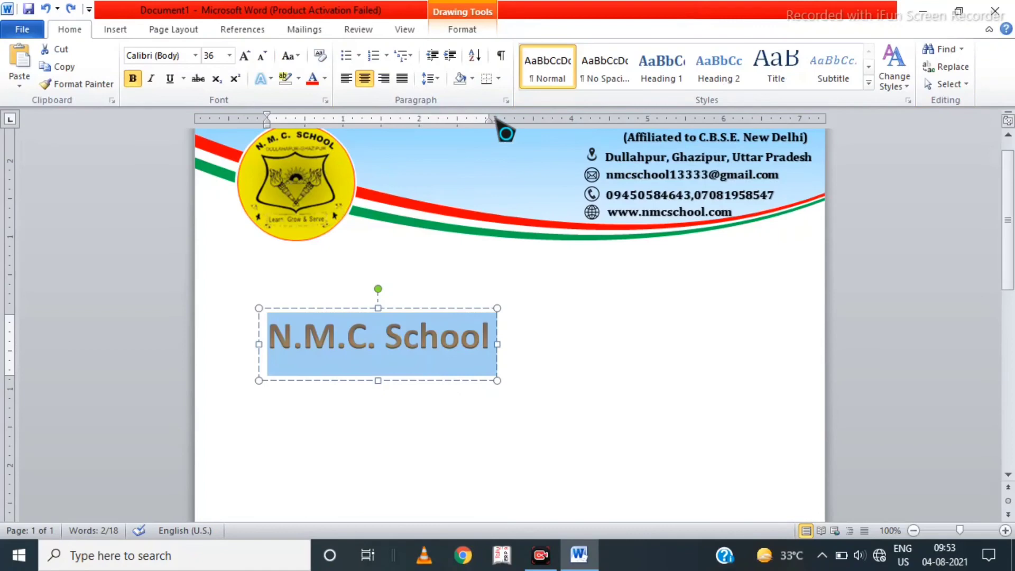
{"action": "left_click", "coordinate": [473, 30]}
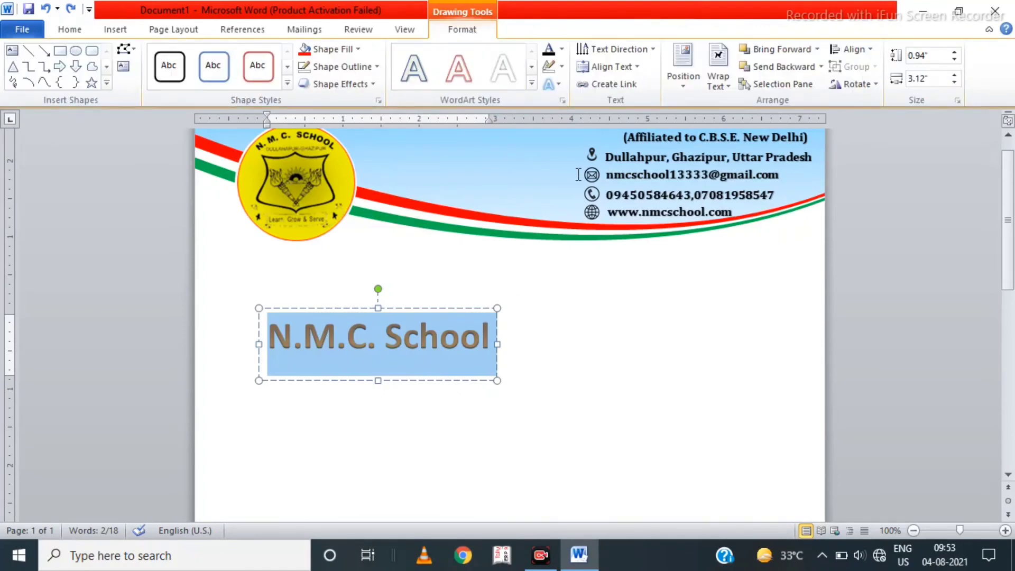
{"action": "left_click", "coordinate": [550, 84]}
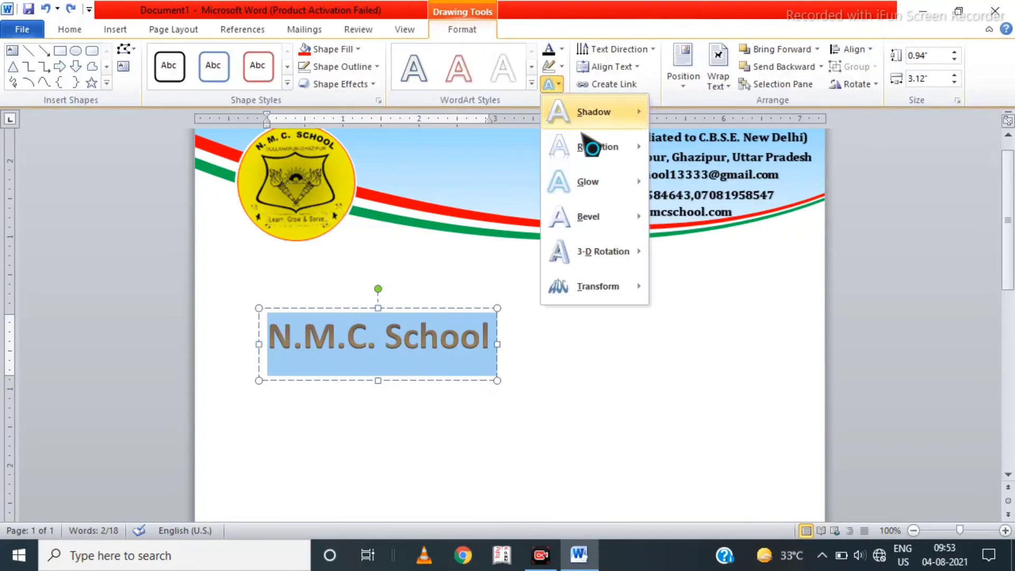
{"action": "mouse_move", "coordinate": [613, 253]}
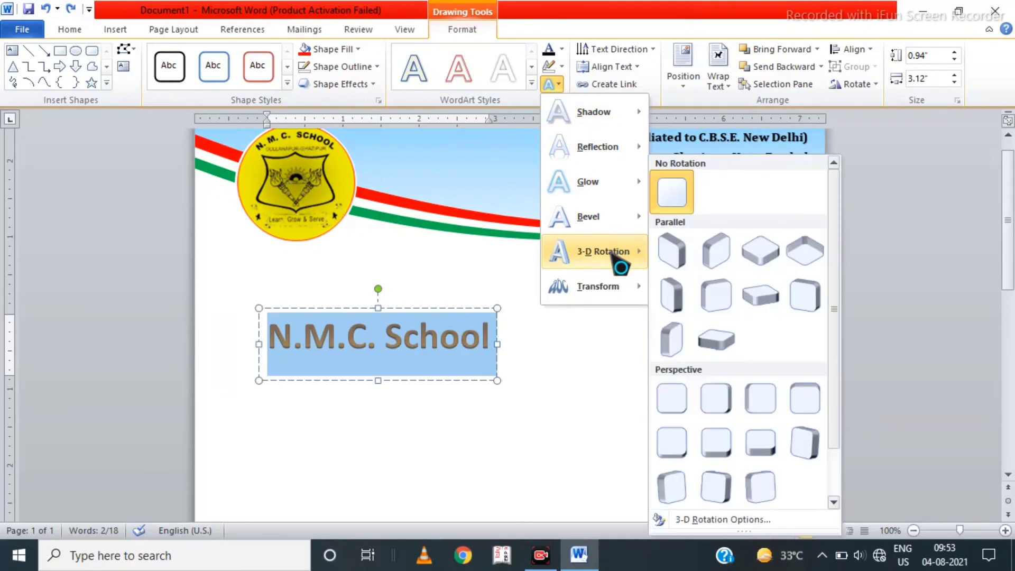
{"action": "left_click", "coordinate": [776, 253]}
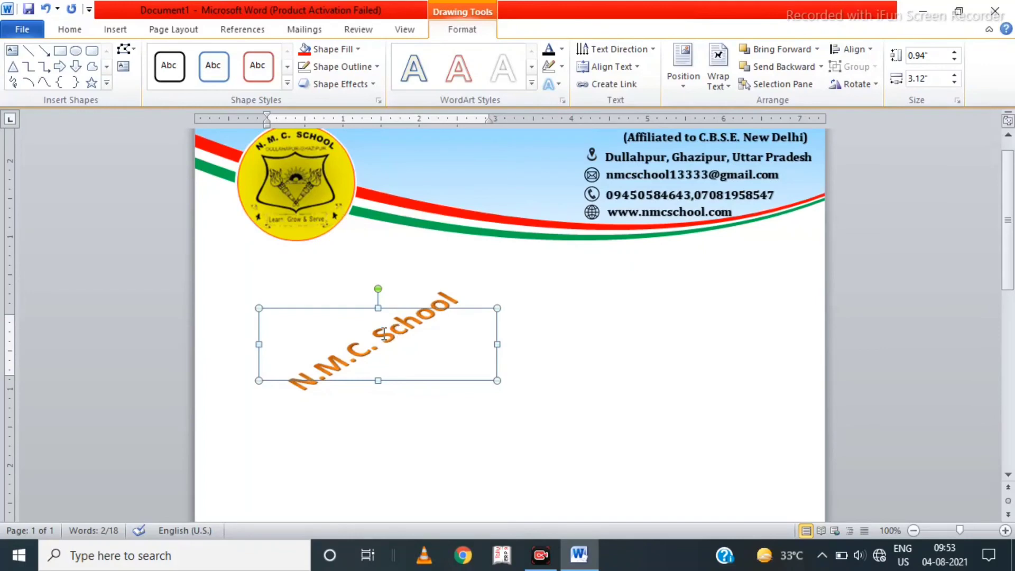
{"action": "left_click", "coordinate": [80, 30]}
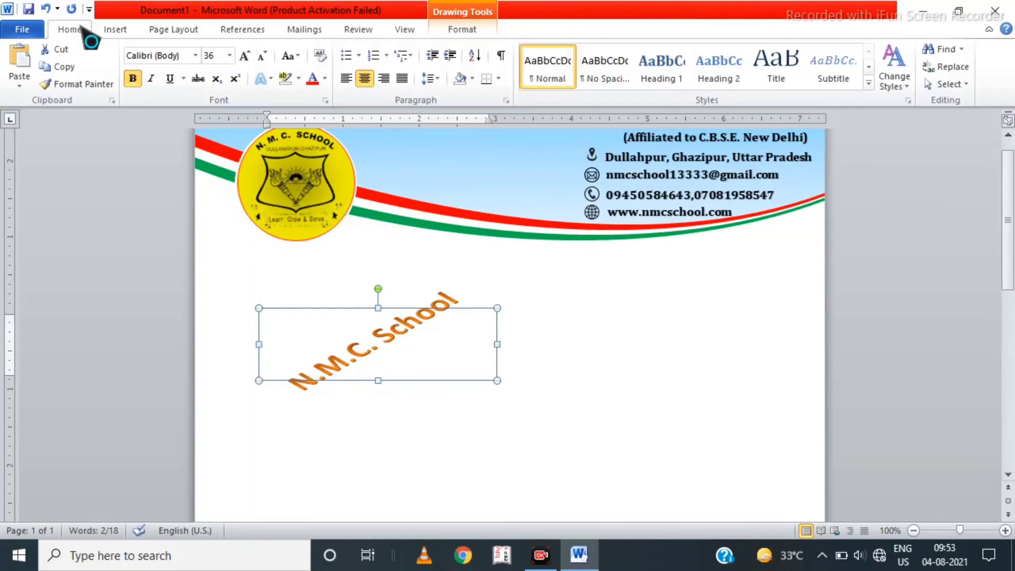
Colour the "N.M.C. School" WordArt text standard red and set its font to Cambria (Headings).
{"action": "left_click", "coordinate": [325, 78]}
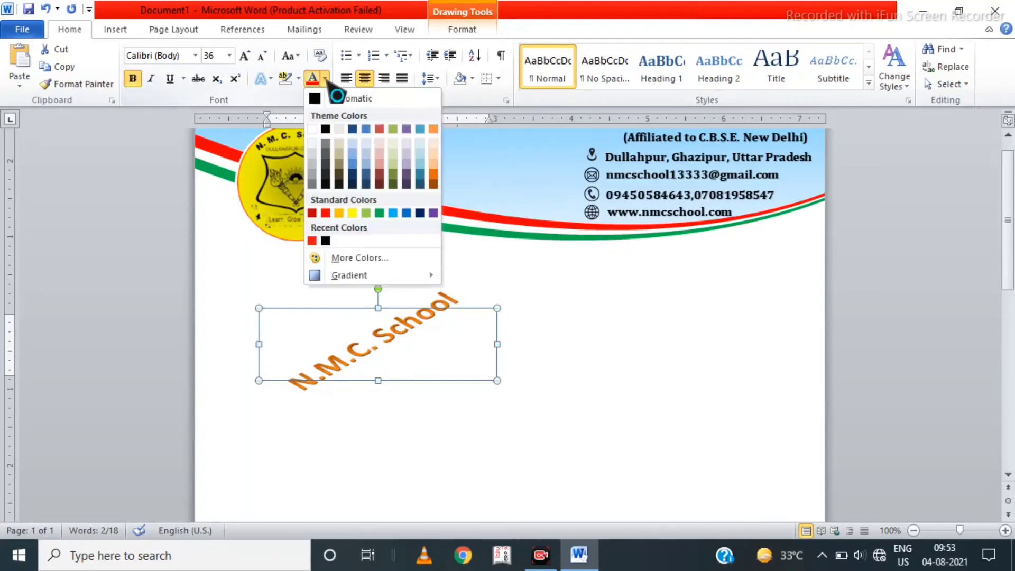
{"action": "left_click", "coordinate": [325, 213]}
{"action": "left_click", "coordinate": [195, 55]}
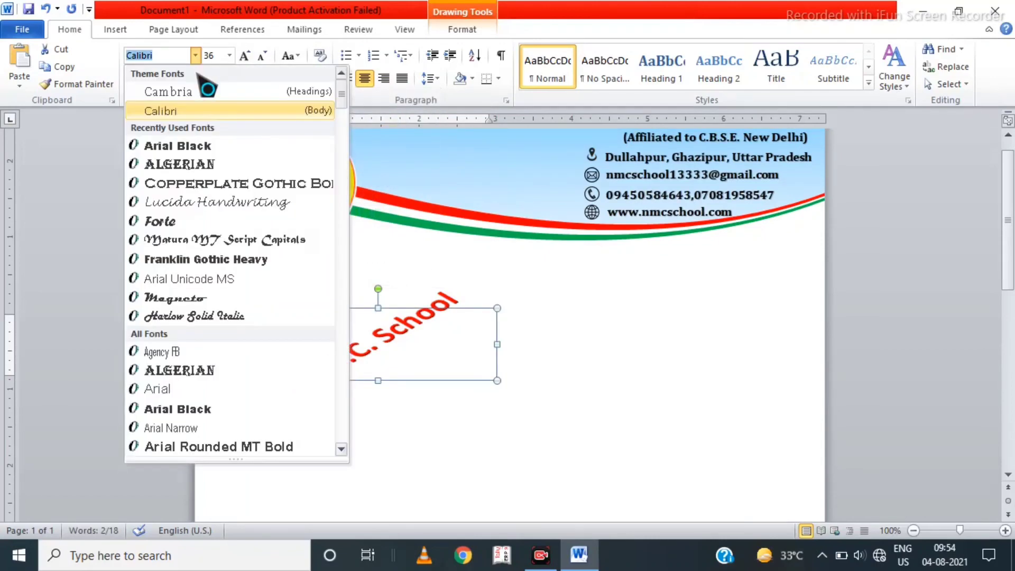
{"action": "left_click", "coordinate": [197, 94]}
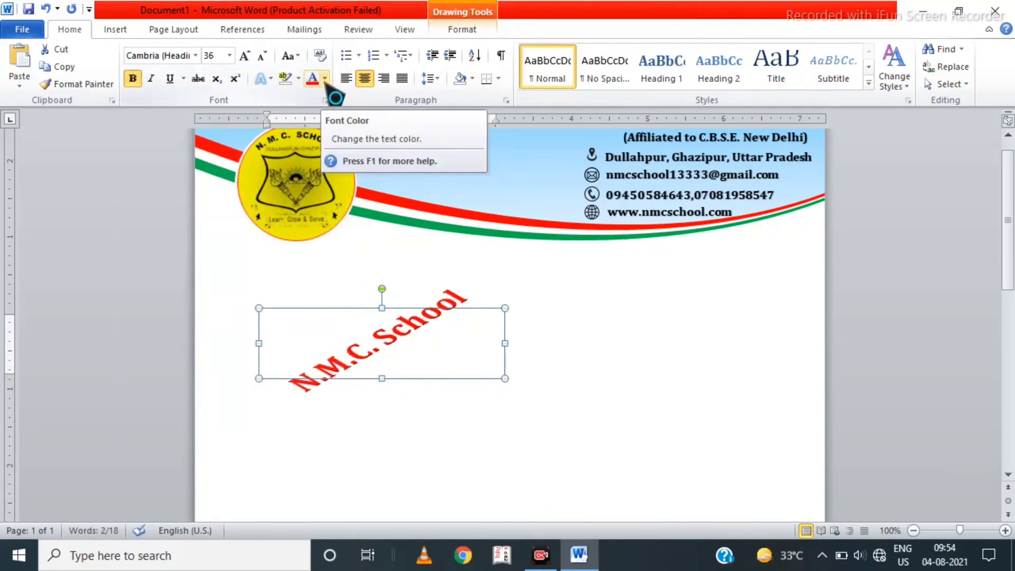
Set the solid text fill of the "N.M.C. School" WordArt to 80% transparency.
{"action": "left_click", "coordinate": [325, 79]}
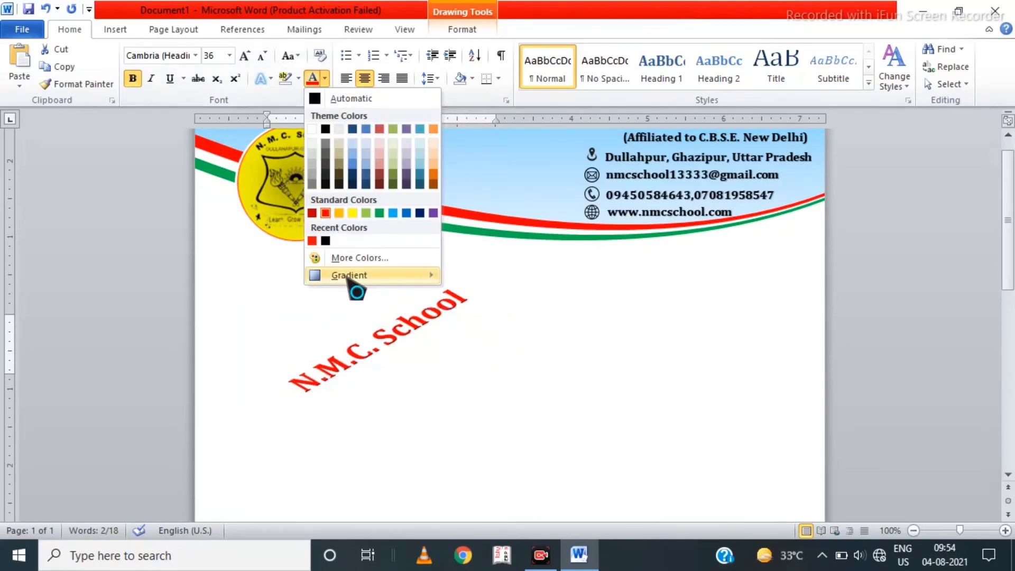
{"action": "mouse_move", "coordinate": [347, 276]}
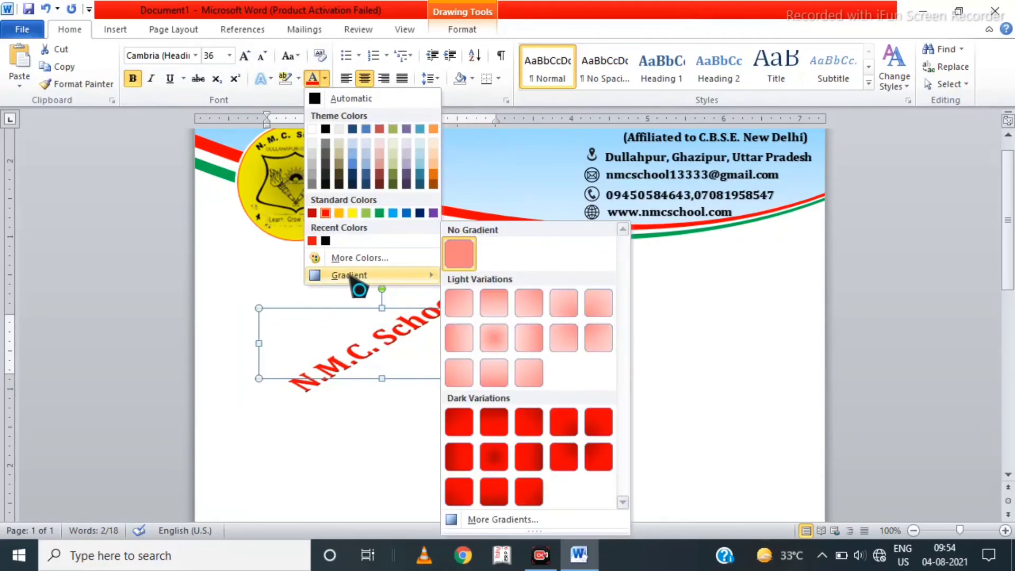
{"action": "left_click", "coordinate": [487, 520]}
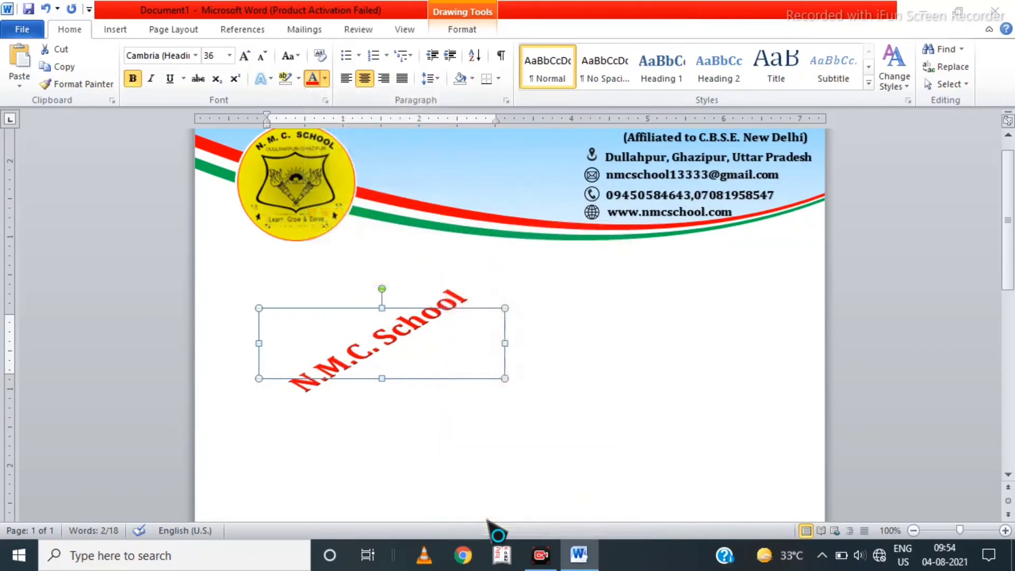
{"action": "left_click_drag", "start_coordinate": [799, 321], "coordinate": [803, 323]}
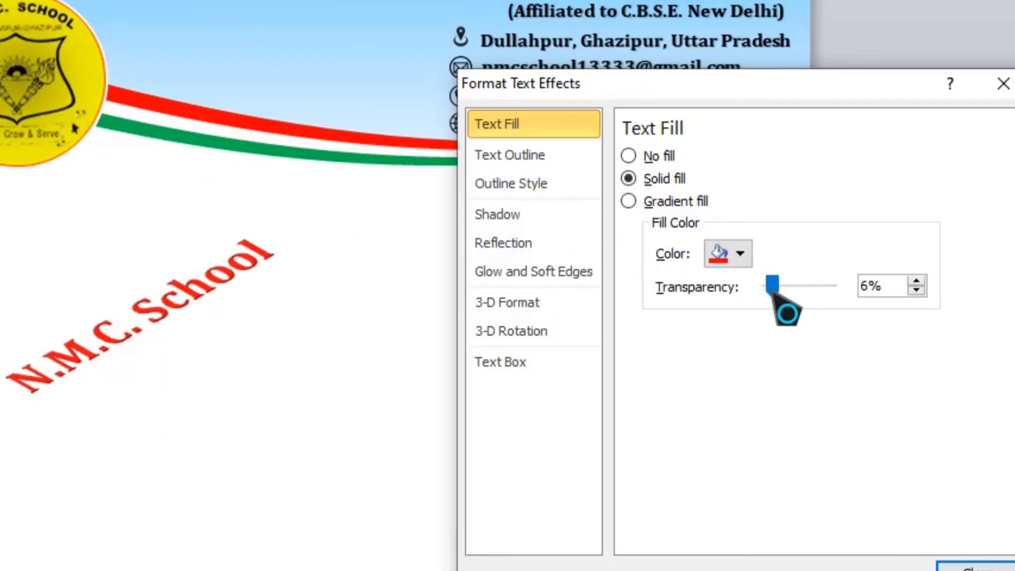
{"action": "left_click_drag", "start_coordinate": [771, 288], "coordinate": [810, 294]}
{"action": "left_click", "coordinate": [918, 281]}
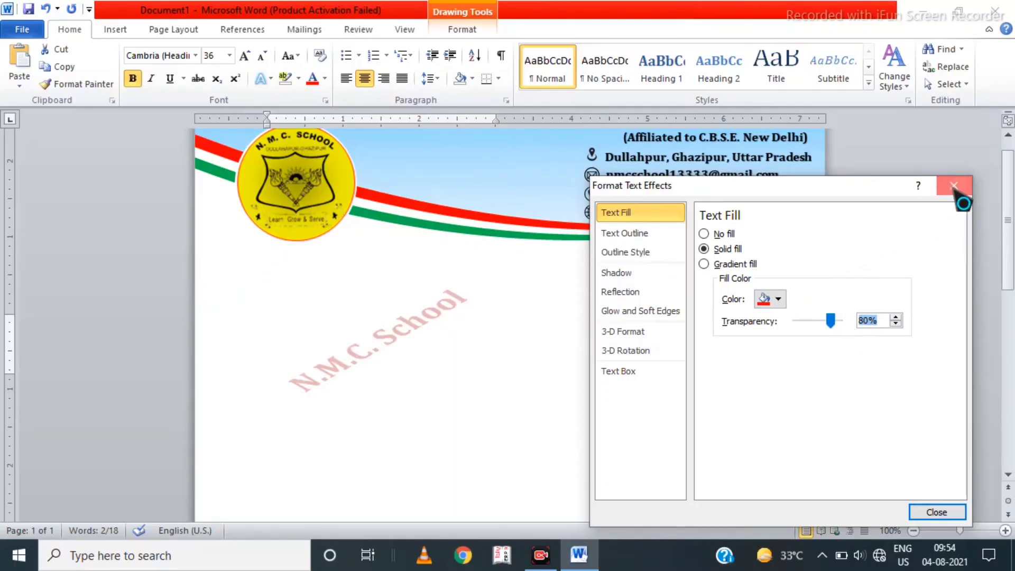
{"action": "left_click", "coordinate": [954, 186]}
Duplicate the faded "N.M.C. School" WordArt and place the copy beside the original, below the header.
{"action": "left_click", "coordinate": [78, 64]}
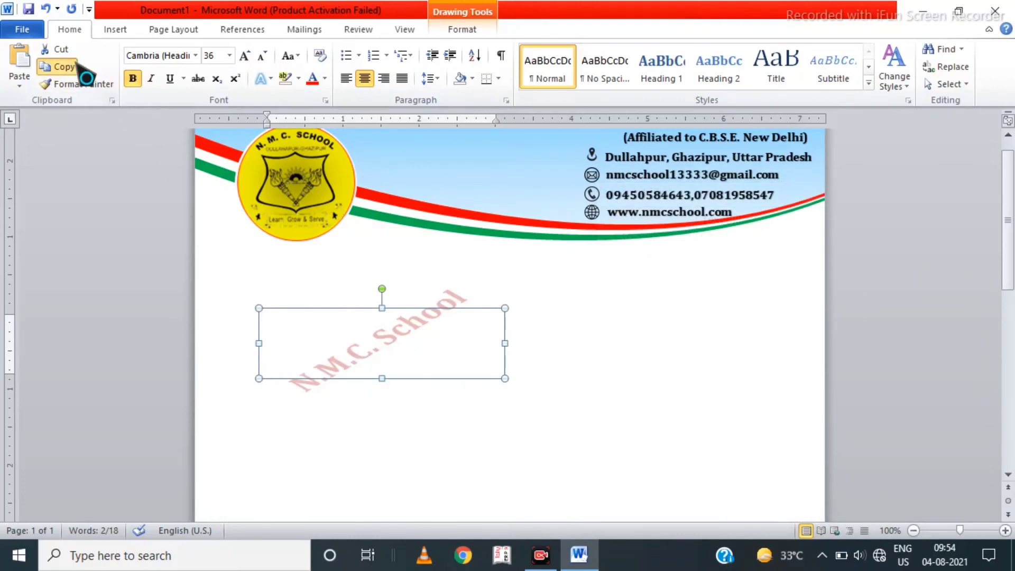
{"action": "left_click", "coordinate": [24, 59]}
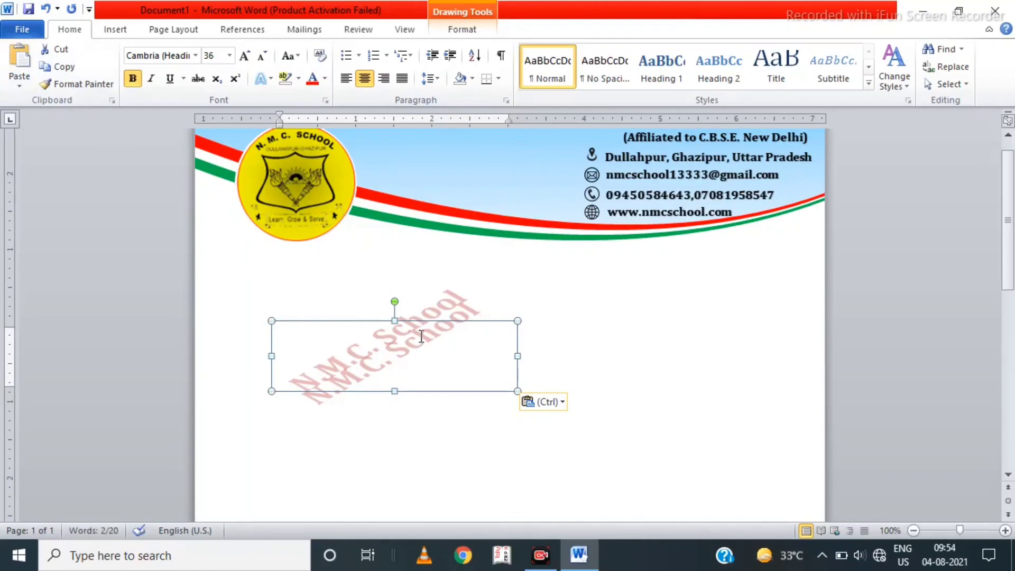
{"action": "left_click_drag", "start_coordinate": [420, 323], "coordinate": [622, 316]}
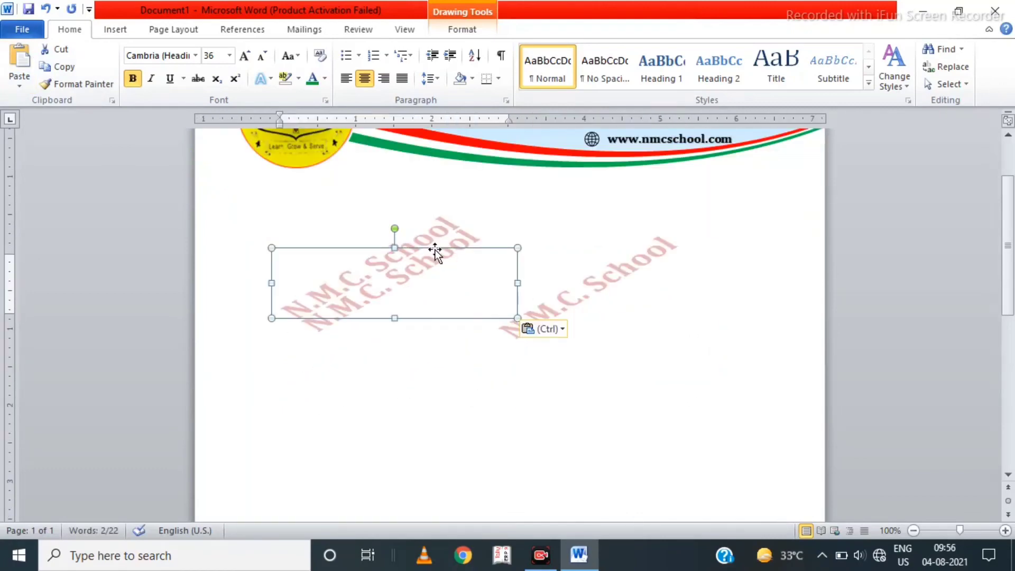
Place two more copies of the "N.M.C. School" WordArt side by side as a second row in the middle of the page.
{"action": "left_click_drag", "start_coordinate": [437, 256], "coordinate": [406, 429]}
{"action": "scroll", "coordinate": [406, 429], "scroll_direction": "down", "scroll_amount": 1}
{"action": "key", "text": "ctrl+v"}
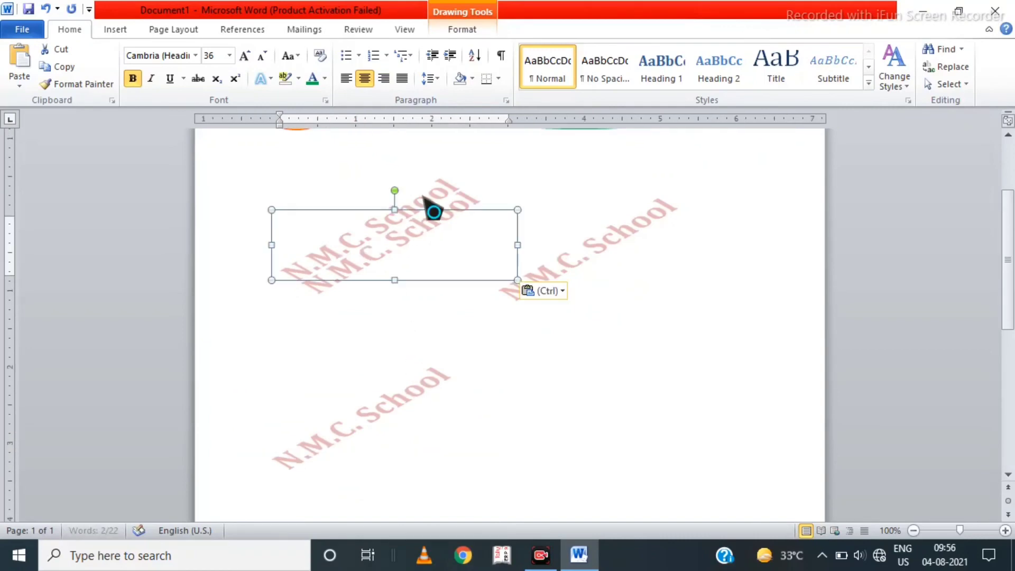
{"action": "left_click_drag", "start_coordinate": [431, 204], "coordinate": [617, 336]}
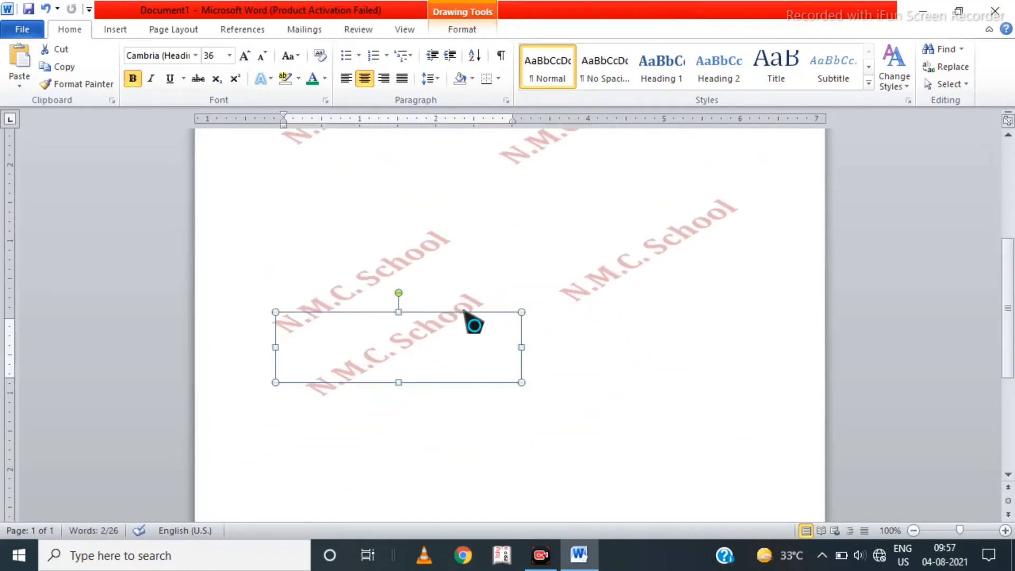
Place another two "N.M.C. School" WordArt copies as a third row on the lower part of the page and deselect them.
{"action": "left_click_drag", "start_coordinate": [471, 320], "coordinate": [477, 400]}
{"action": "scroll", "coordinate": [477, 401], "scroll_direction": "down", "scroll_amount": 1}
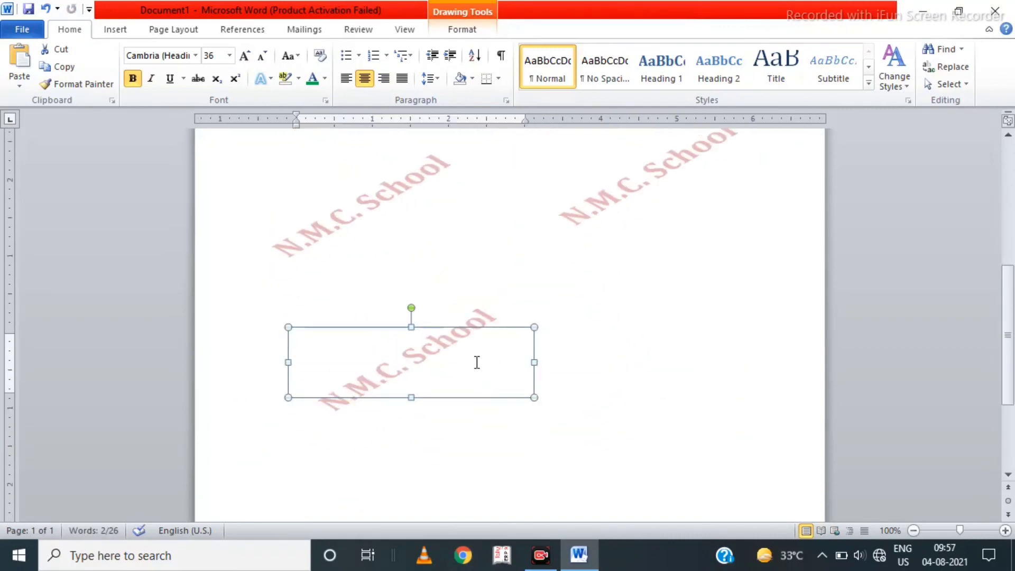
{"action": "left_click_drag", "start_coordinate": [487, 346], "coordinate": [470, 388]}
{"action": "scroll", "coordinate": [469, 388], "scroll_direction": "down", "scroll_amount": 2}
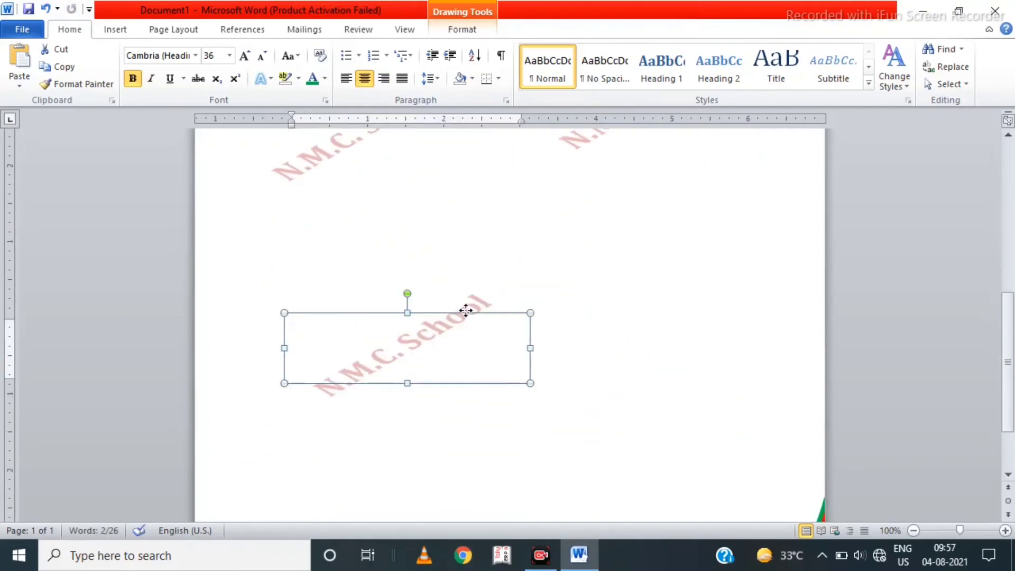
{"action": "scroll", "coordinate": [465, 310], "scroll_direction": "down", "scroll_amount": 3}
{"action": "scroll", "coordinate": [455, 287], "scroll_direction": "up", "scroll_amount": 3}
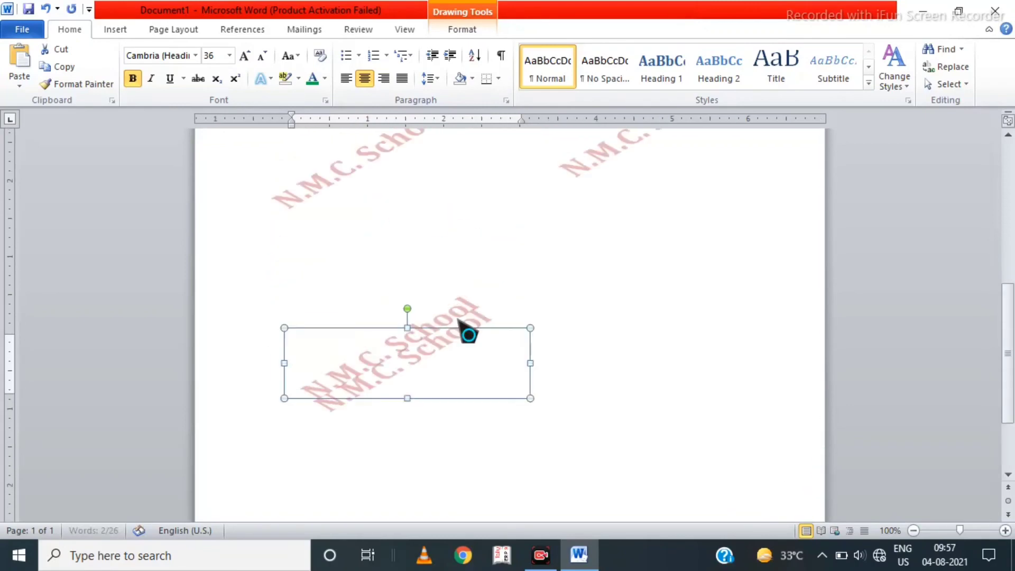
{"action": "left_click_drag", "start_coordinate": [469, 333], "coordinate": [711, 376]}
{"action": "left_click", "coordinate": [560, 471]}
Review the layout of the whole letterhead page and open its print preview.
{"action": "scroll", "coordinate": [559, 471], "scroll_direction": "down", "scroll_amount": 3}
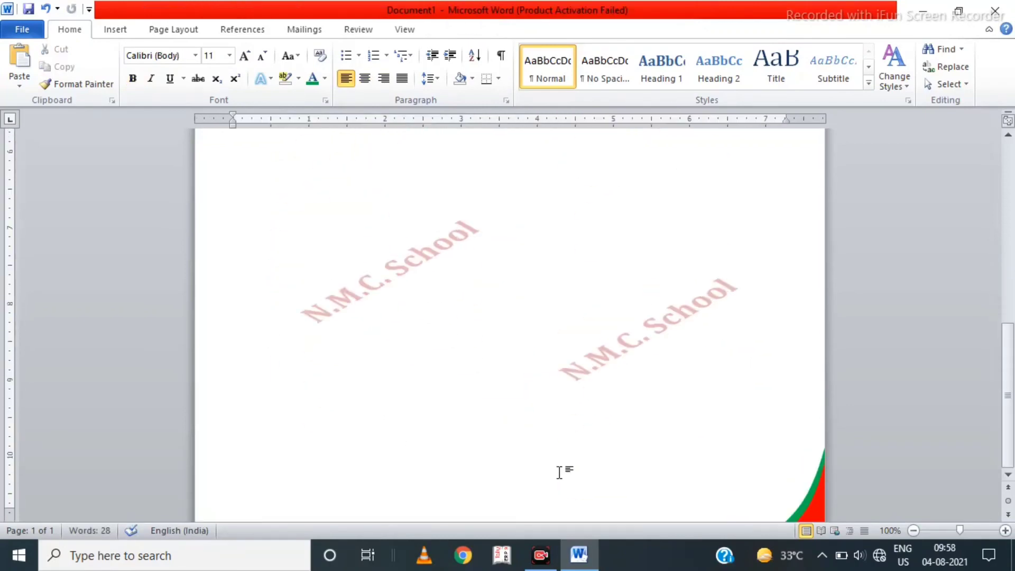
{"action": "scroll", "coordinate": [559, 471], "scroll_direction": "up", "scroll_amount": 5}
{"action": "scroll", "coordinate": [560, 471], "scroll_direction": "up", "scroll_amount": 1}
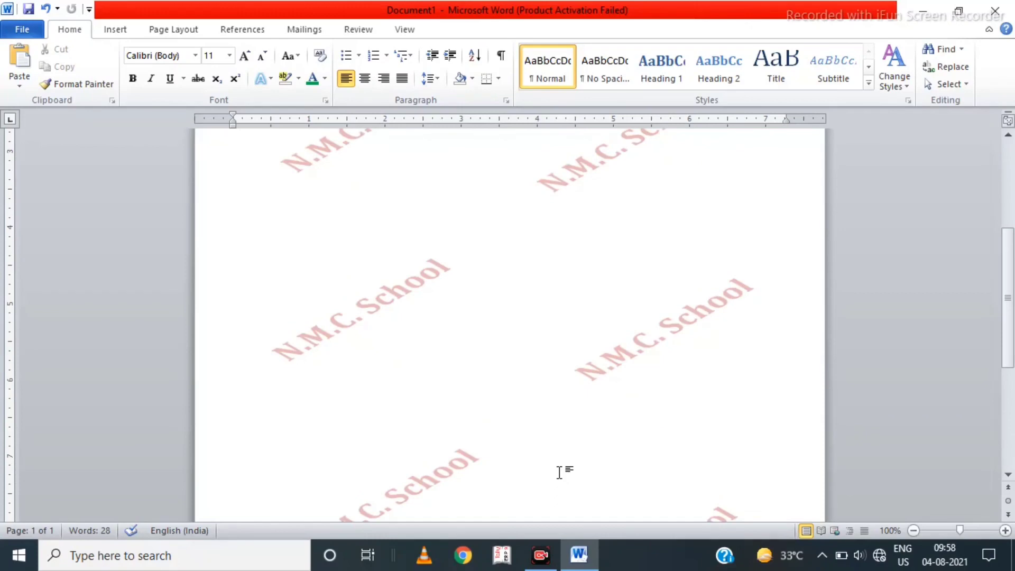
{"action": "left_click", "coordinate": [914, 531]}
{"action": "left_click", "coordinate": [914, 531]}
{"action": "left_click", "coordinate": [914, 530]}
{"action": "left_click", "coordinate": [914, 531]}
{"action": "left_click", "coordinate": [914, 530]}
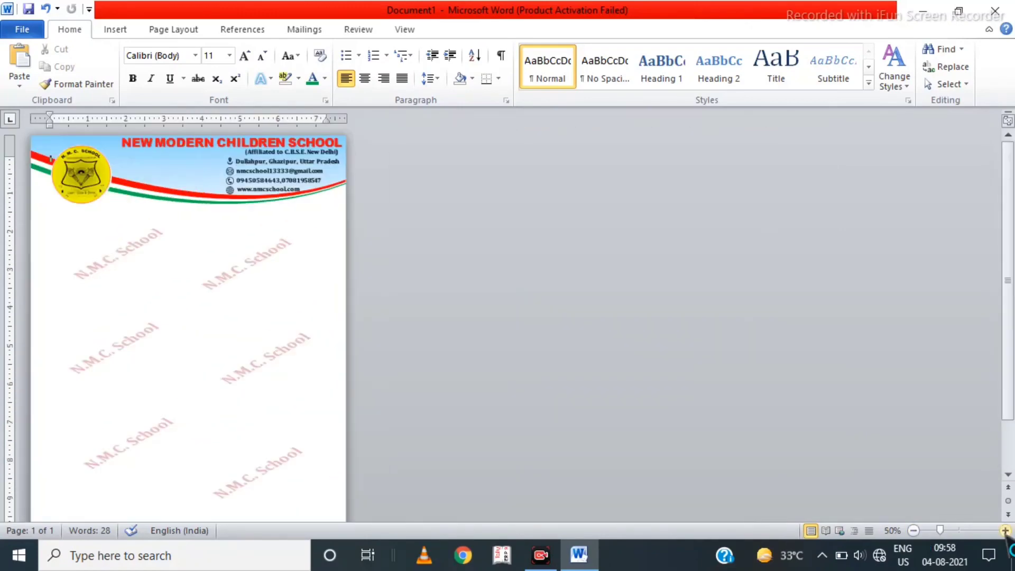
{"action": "left_click", "coordinate": [1006, 530]}
{"action": "left_click", "coordinate": [1005, 530]}
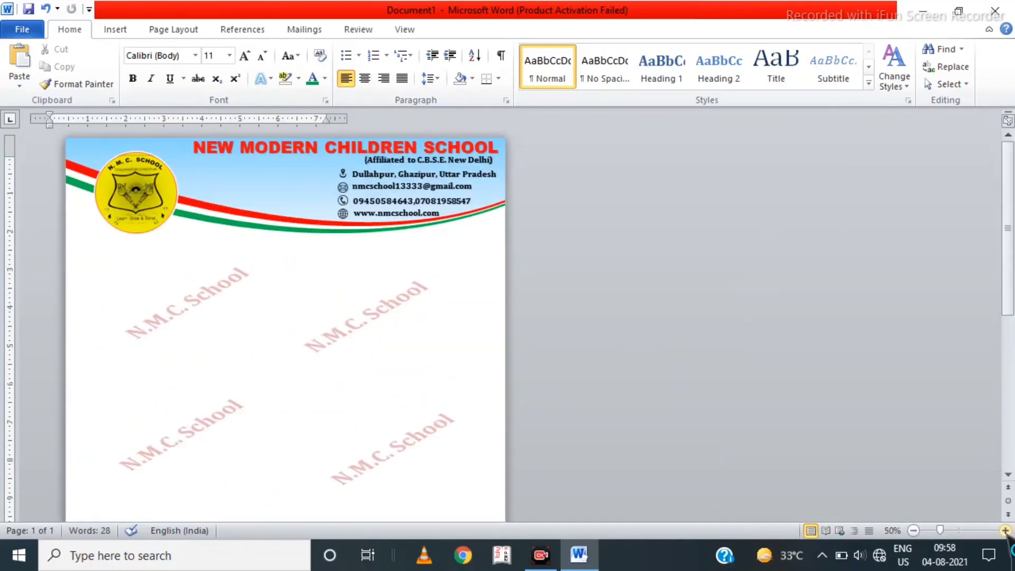
{"action": "left_click", "coordinate": [1006, 530]}
{"action": "left_click", "coordinate": [1006, 530]}
{"action": "left_click", "coordinate": [1005, 530]}
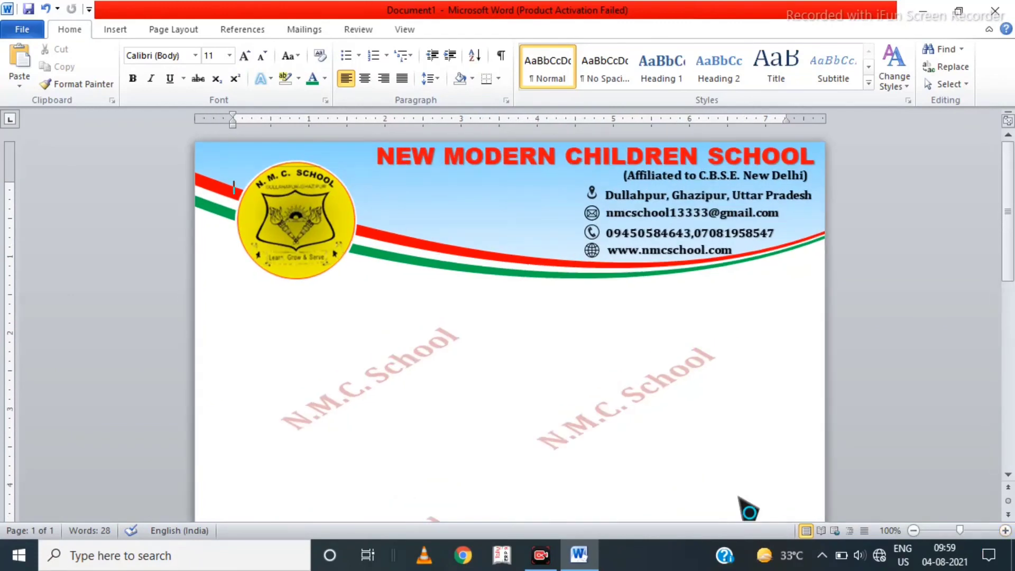
{"action": "key", "text": "ctrl+p"}
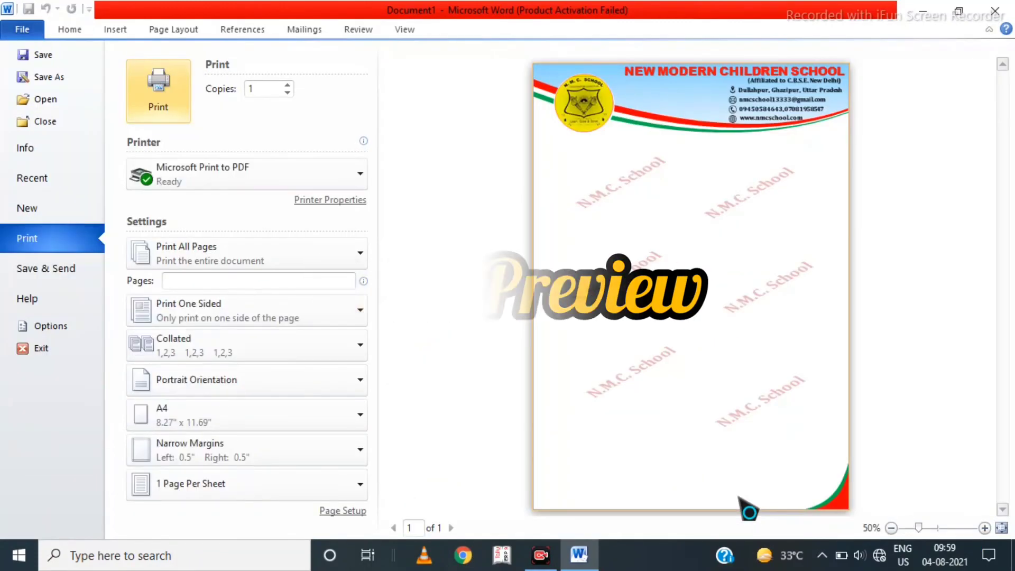